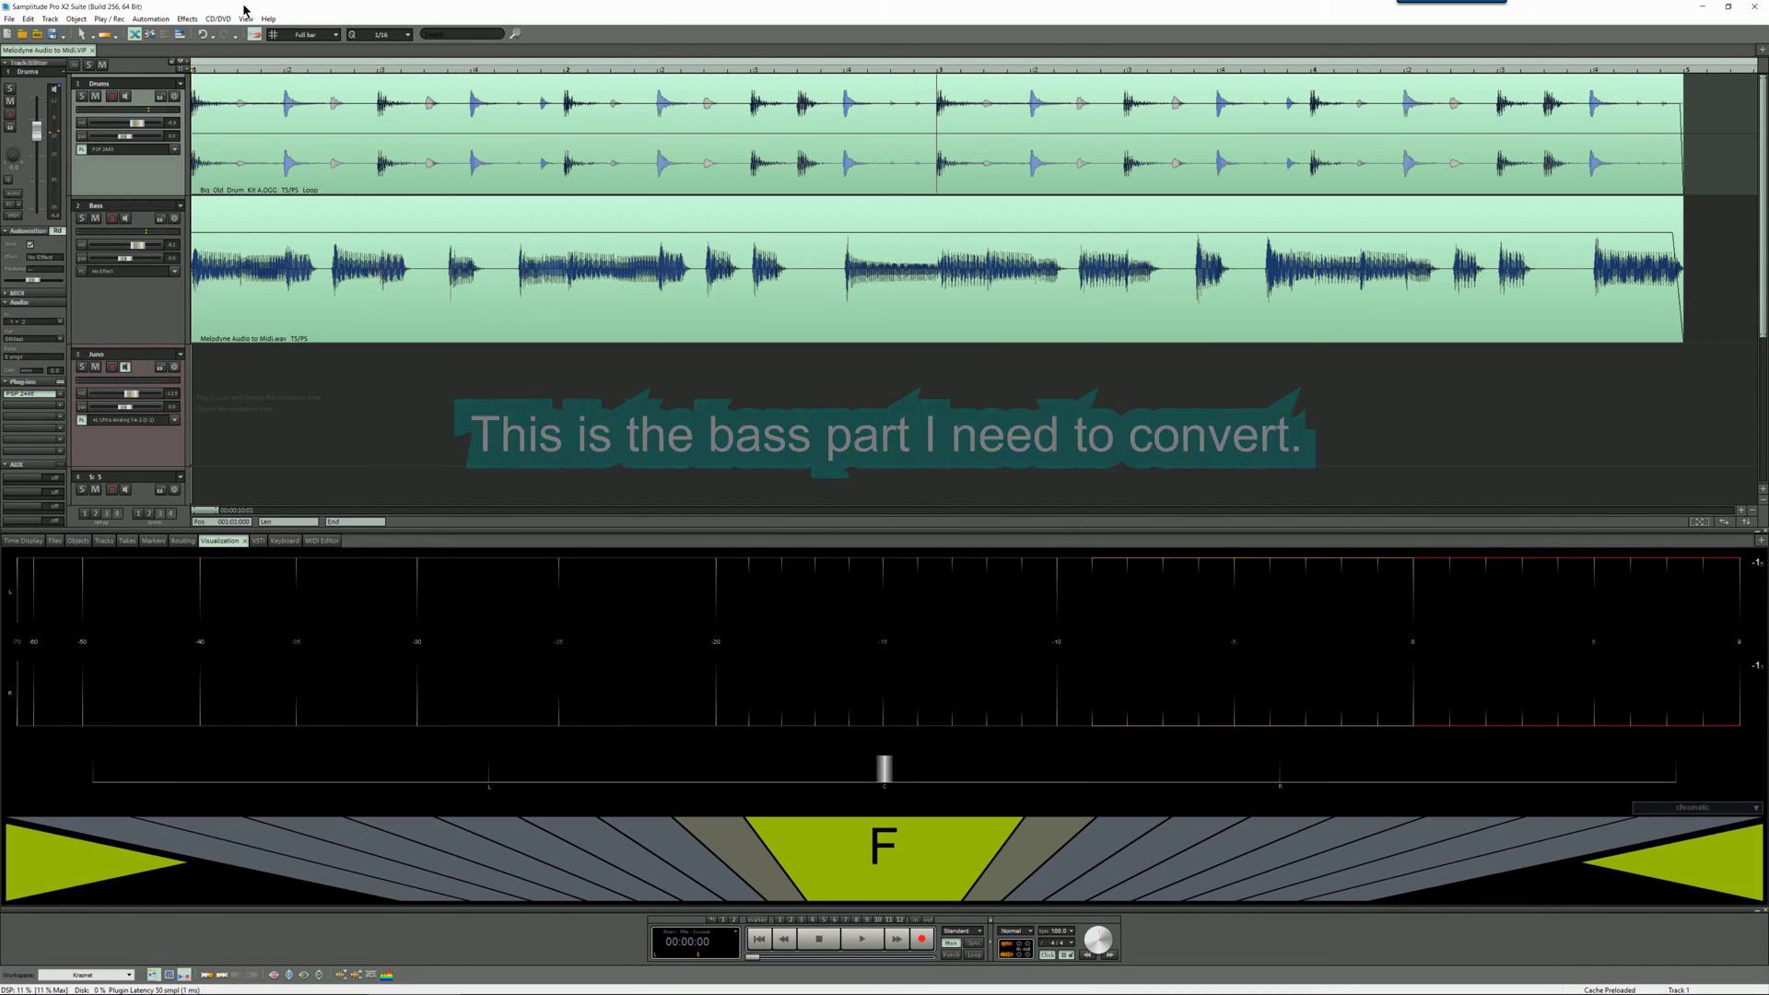
Play back the project to hear the bass part, then select the Bass track
key(space)
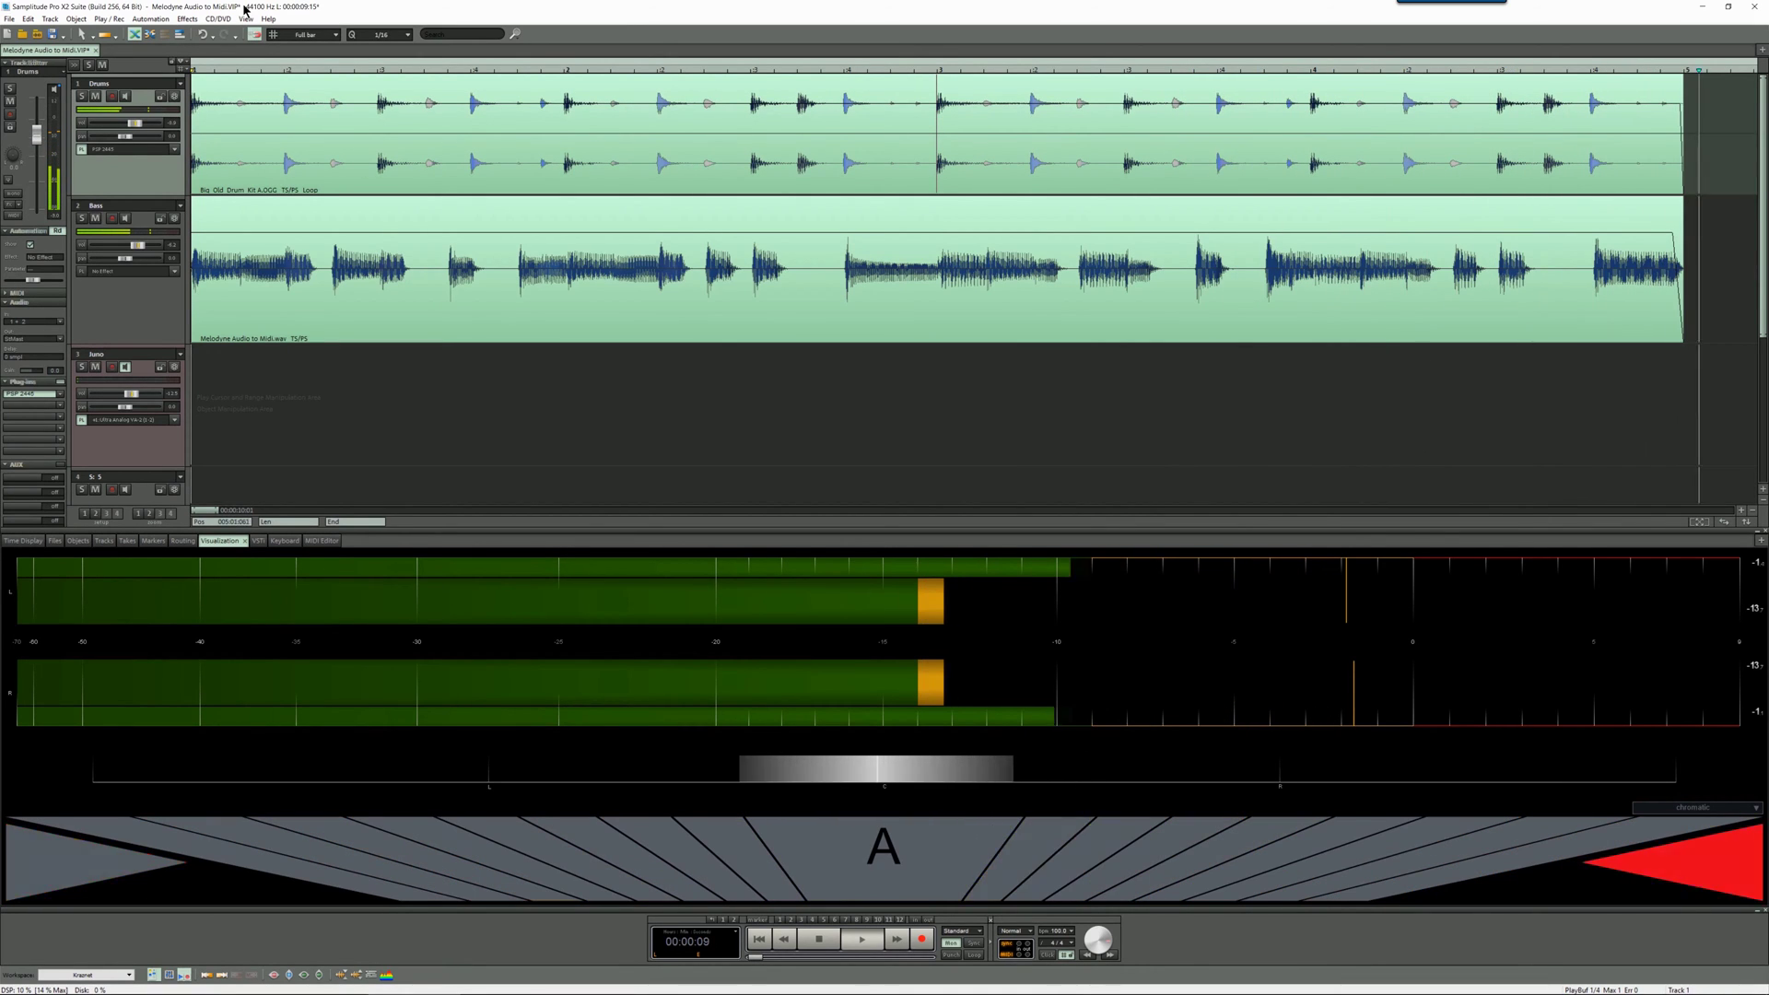
key(space)
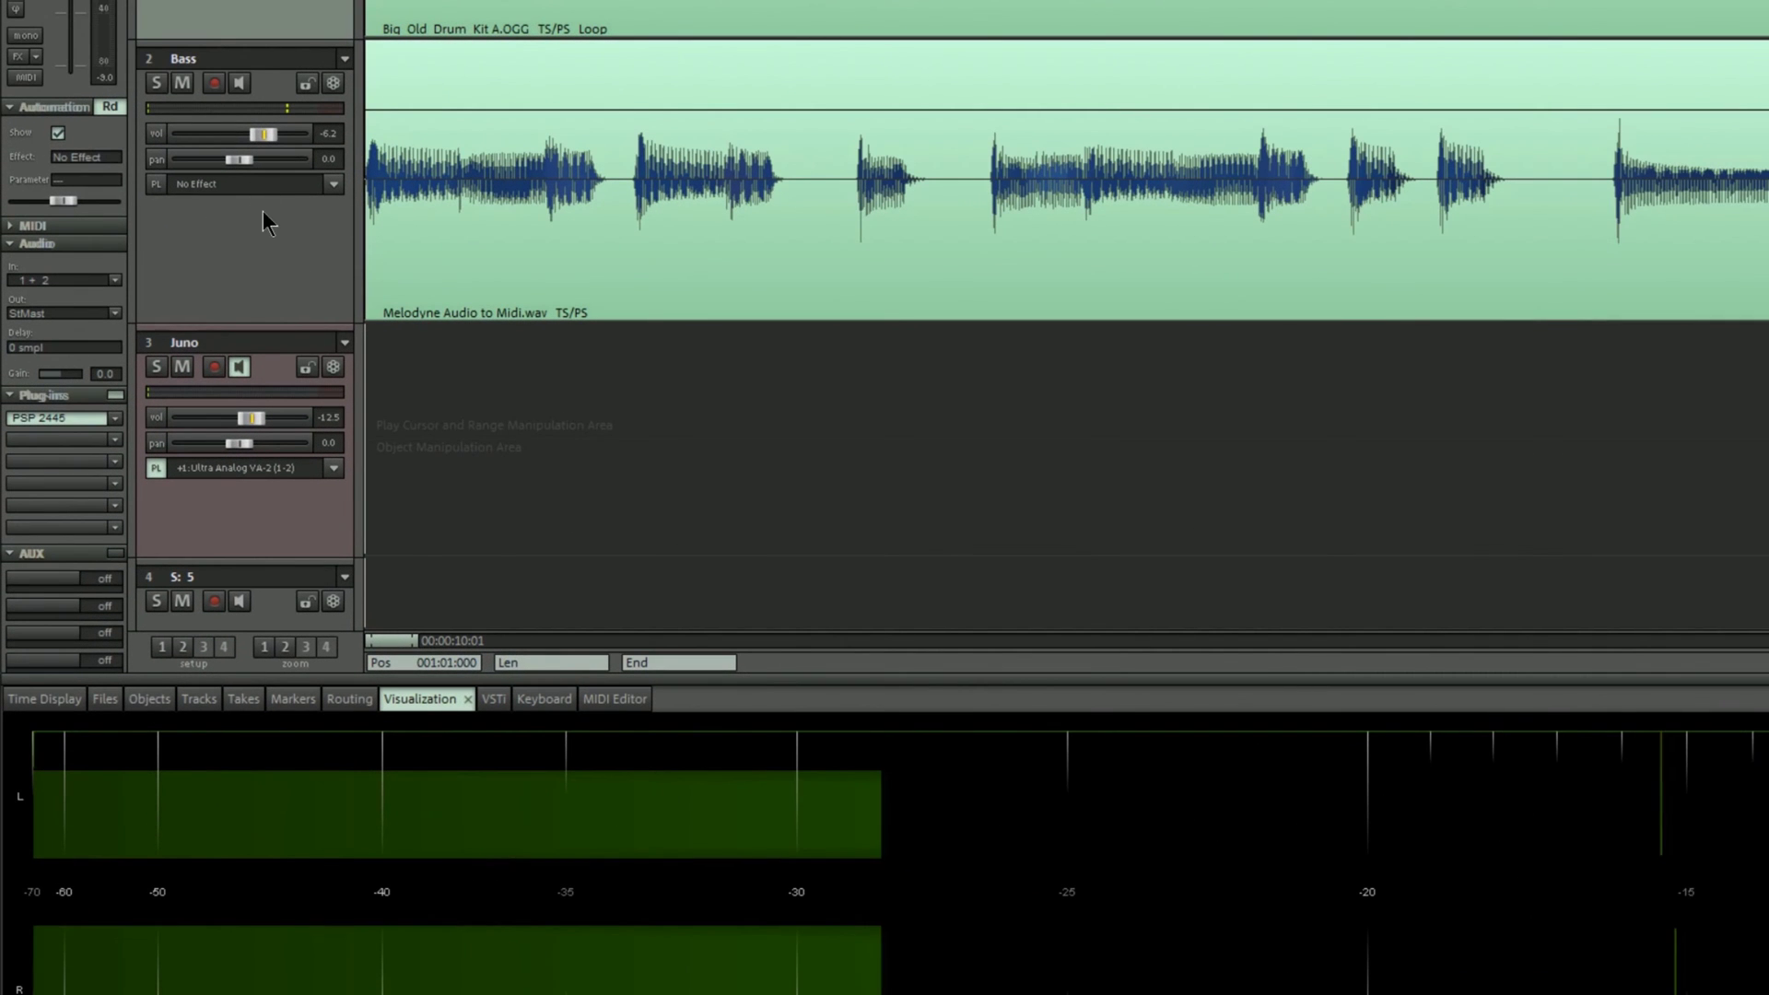
click(252, 224)
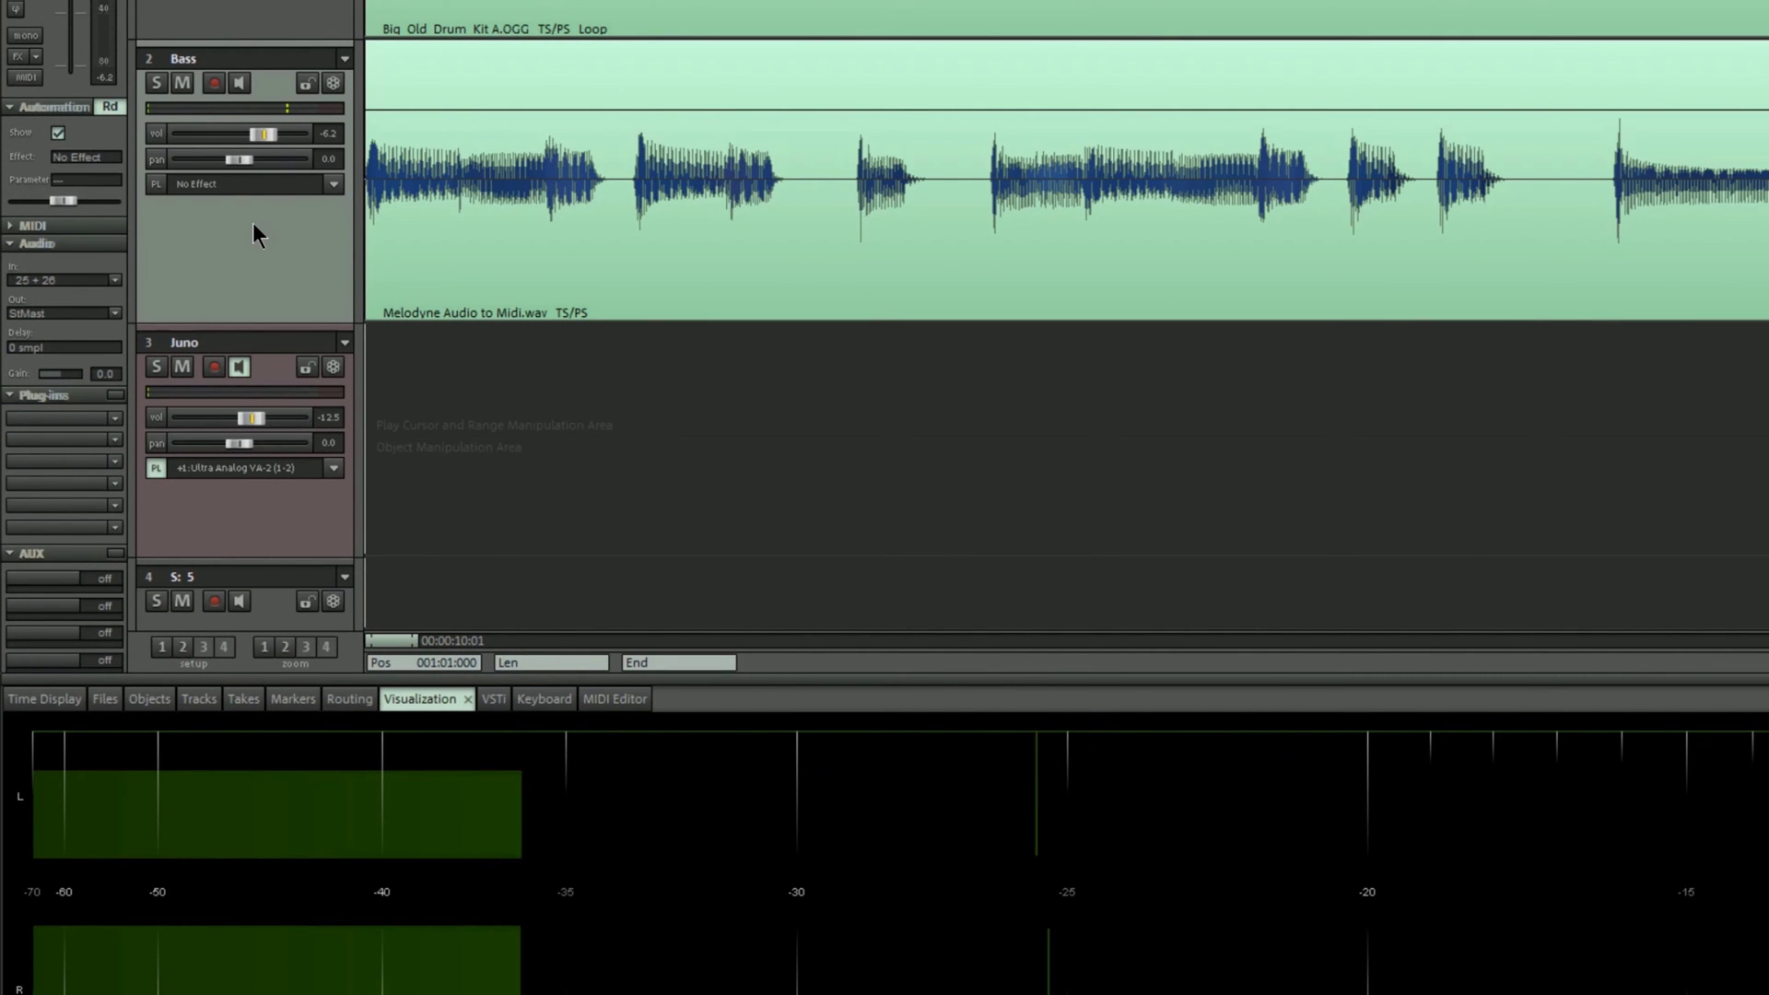
Load VST FX > Melodyne 4 > Melodyne into the Bass track's empty effect slot
click(331, 185)
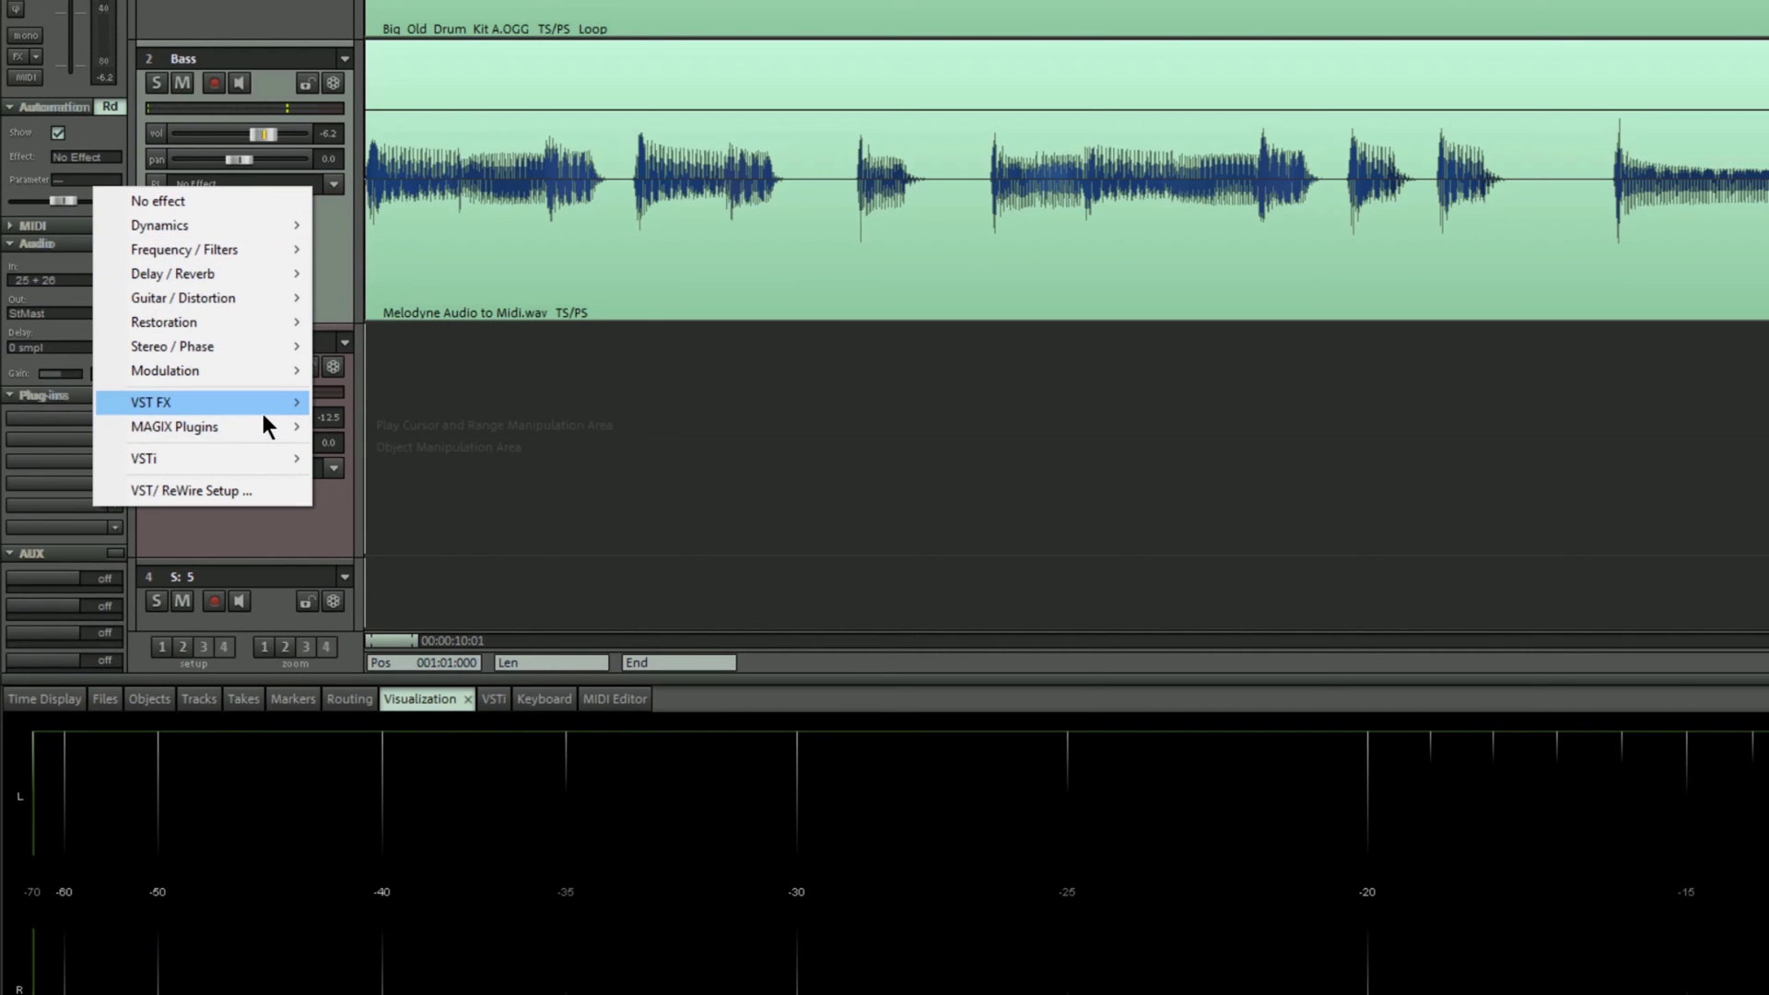
mouse_move(262, 406)
mouse_move(376, 742)
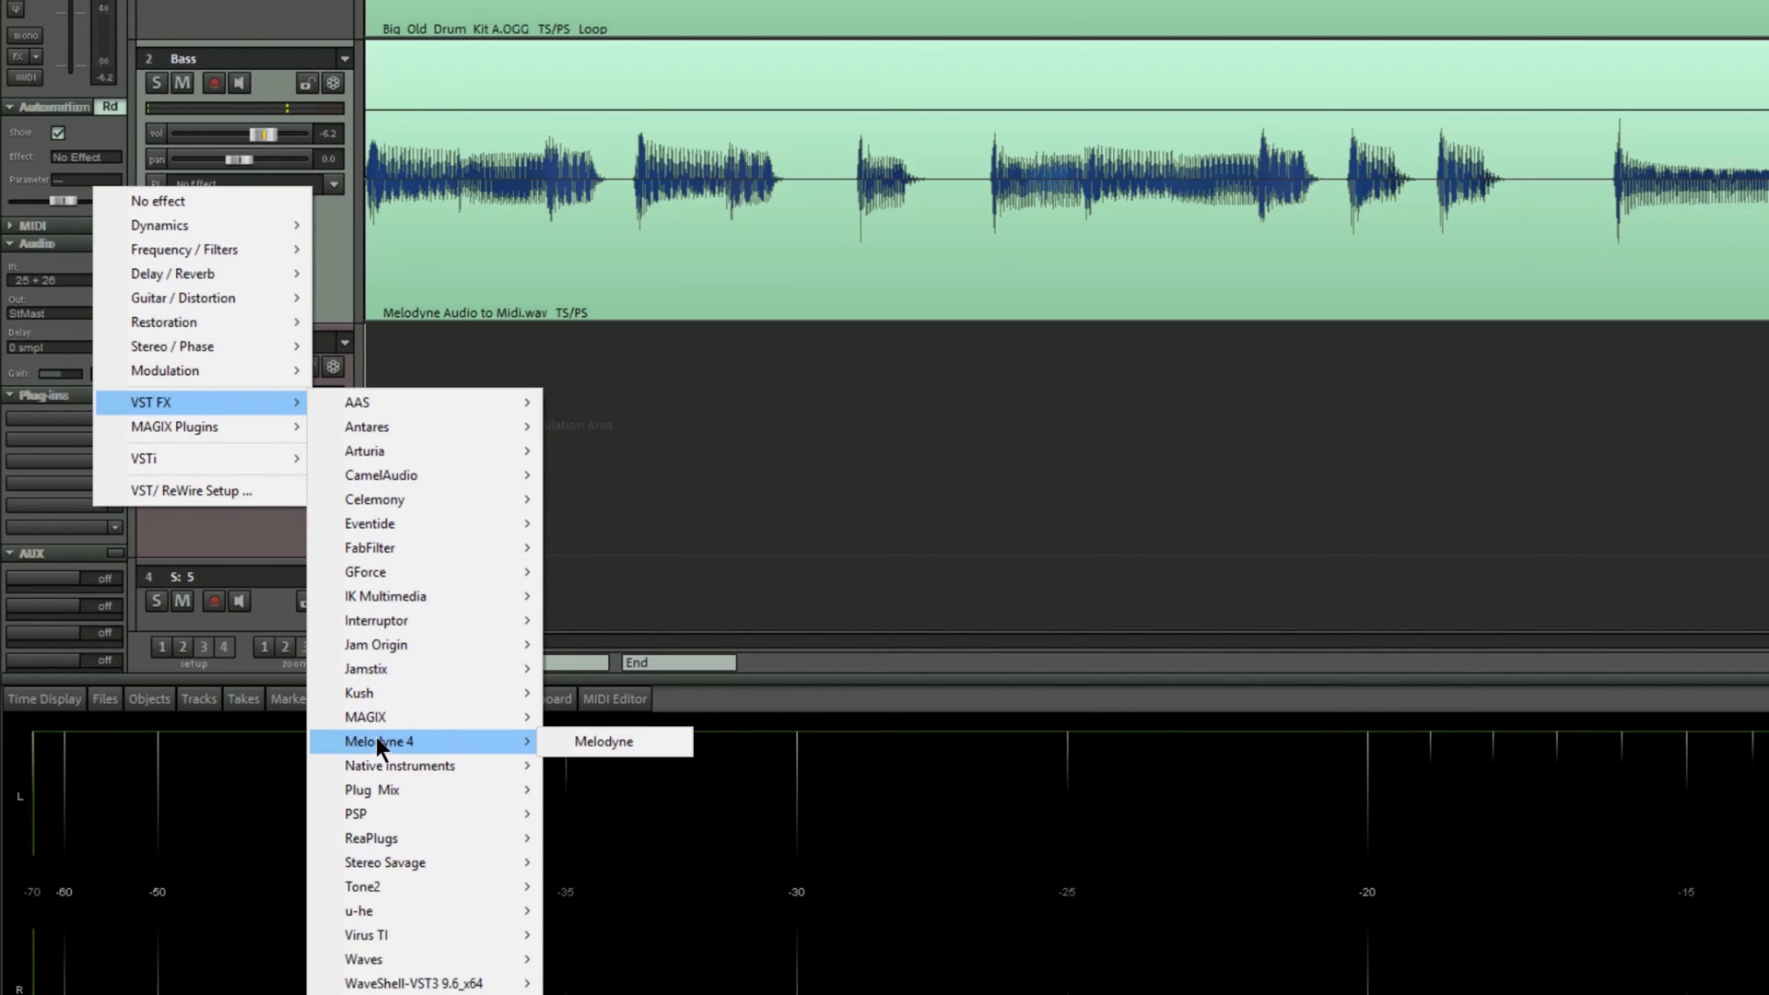
click(608, 746)
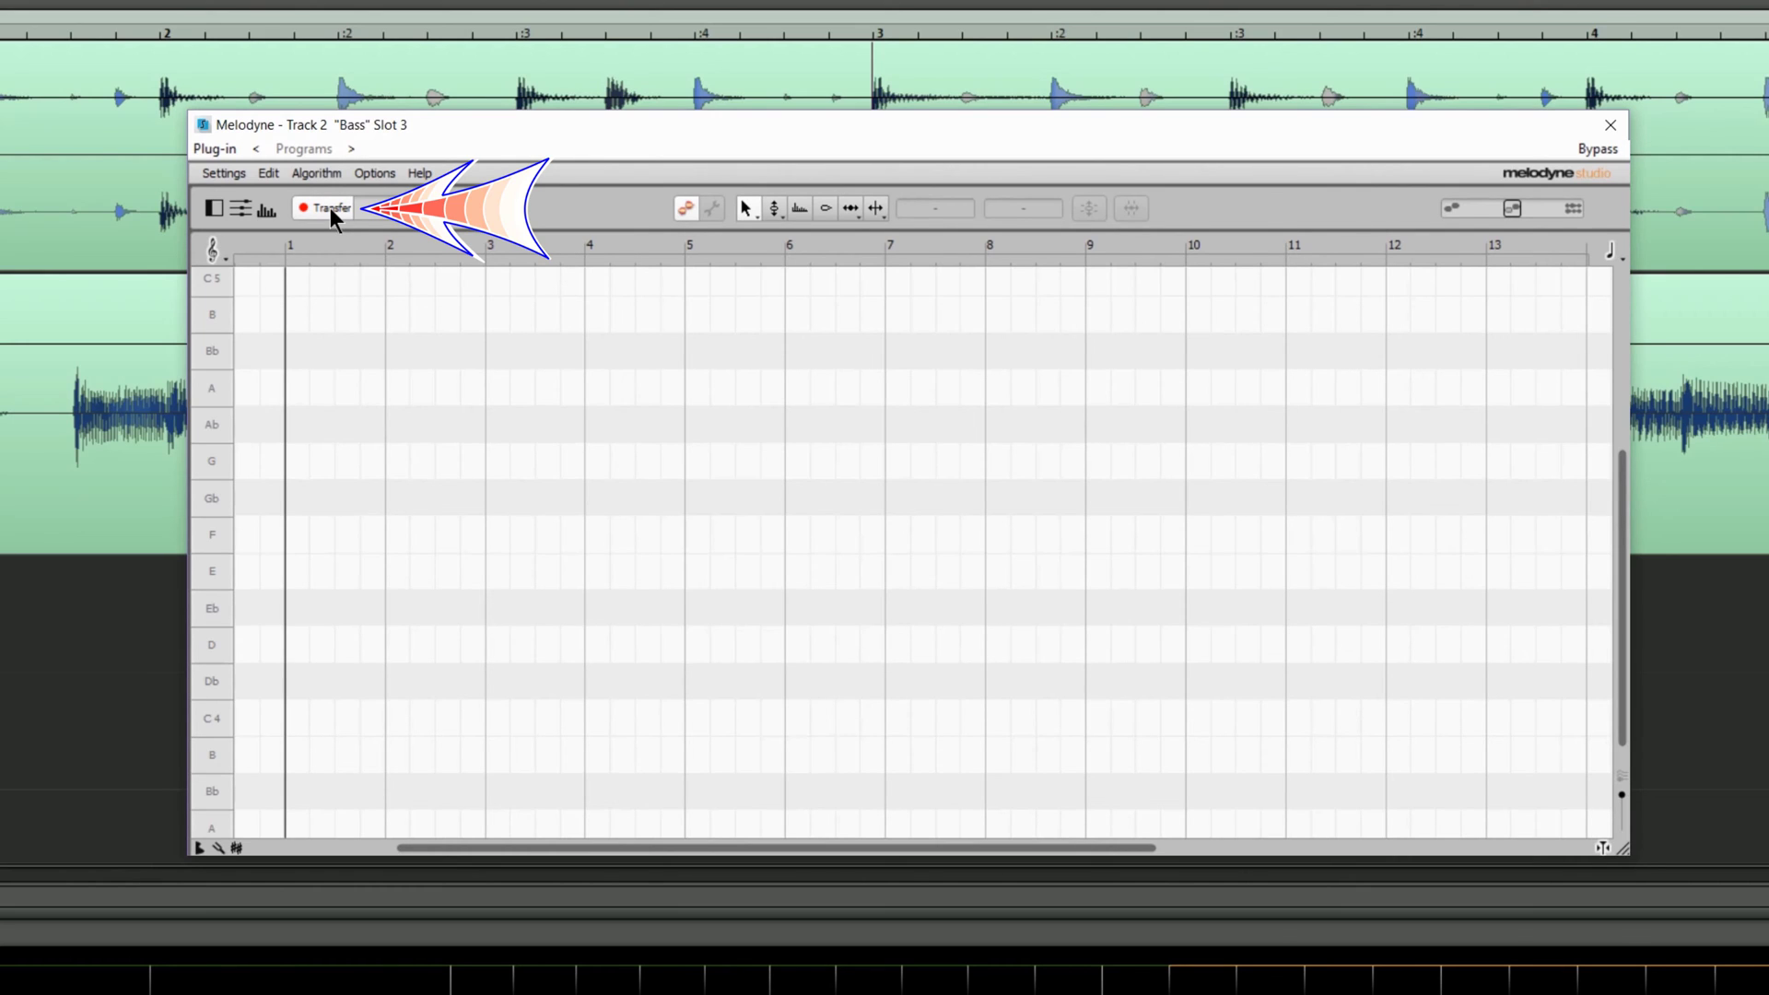
Transfer the bass audio into Melodyne by playing the song through while capturing
click(330, 208)
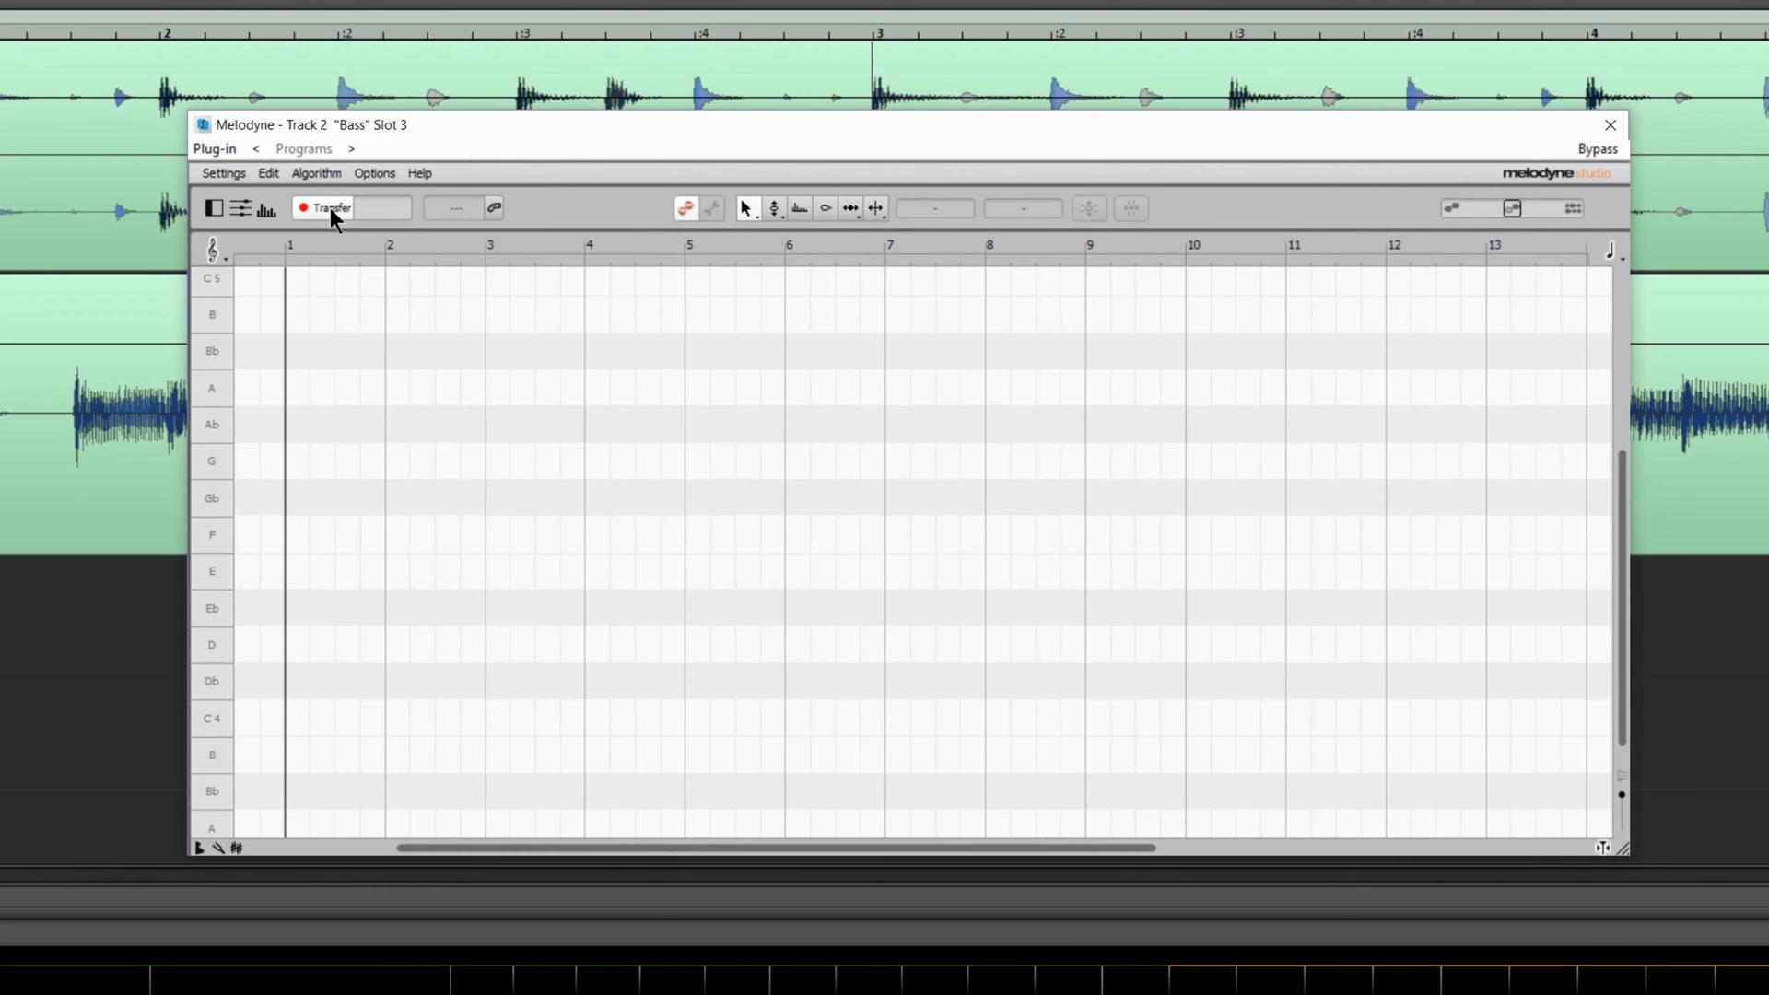
key(space)
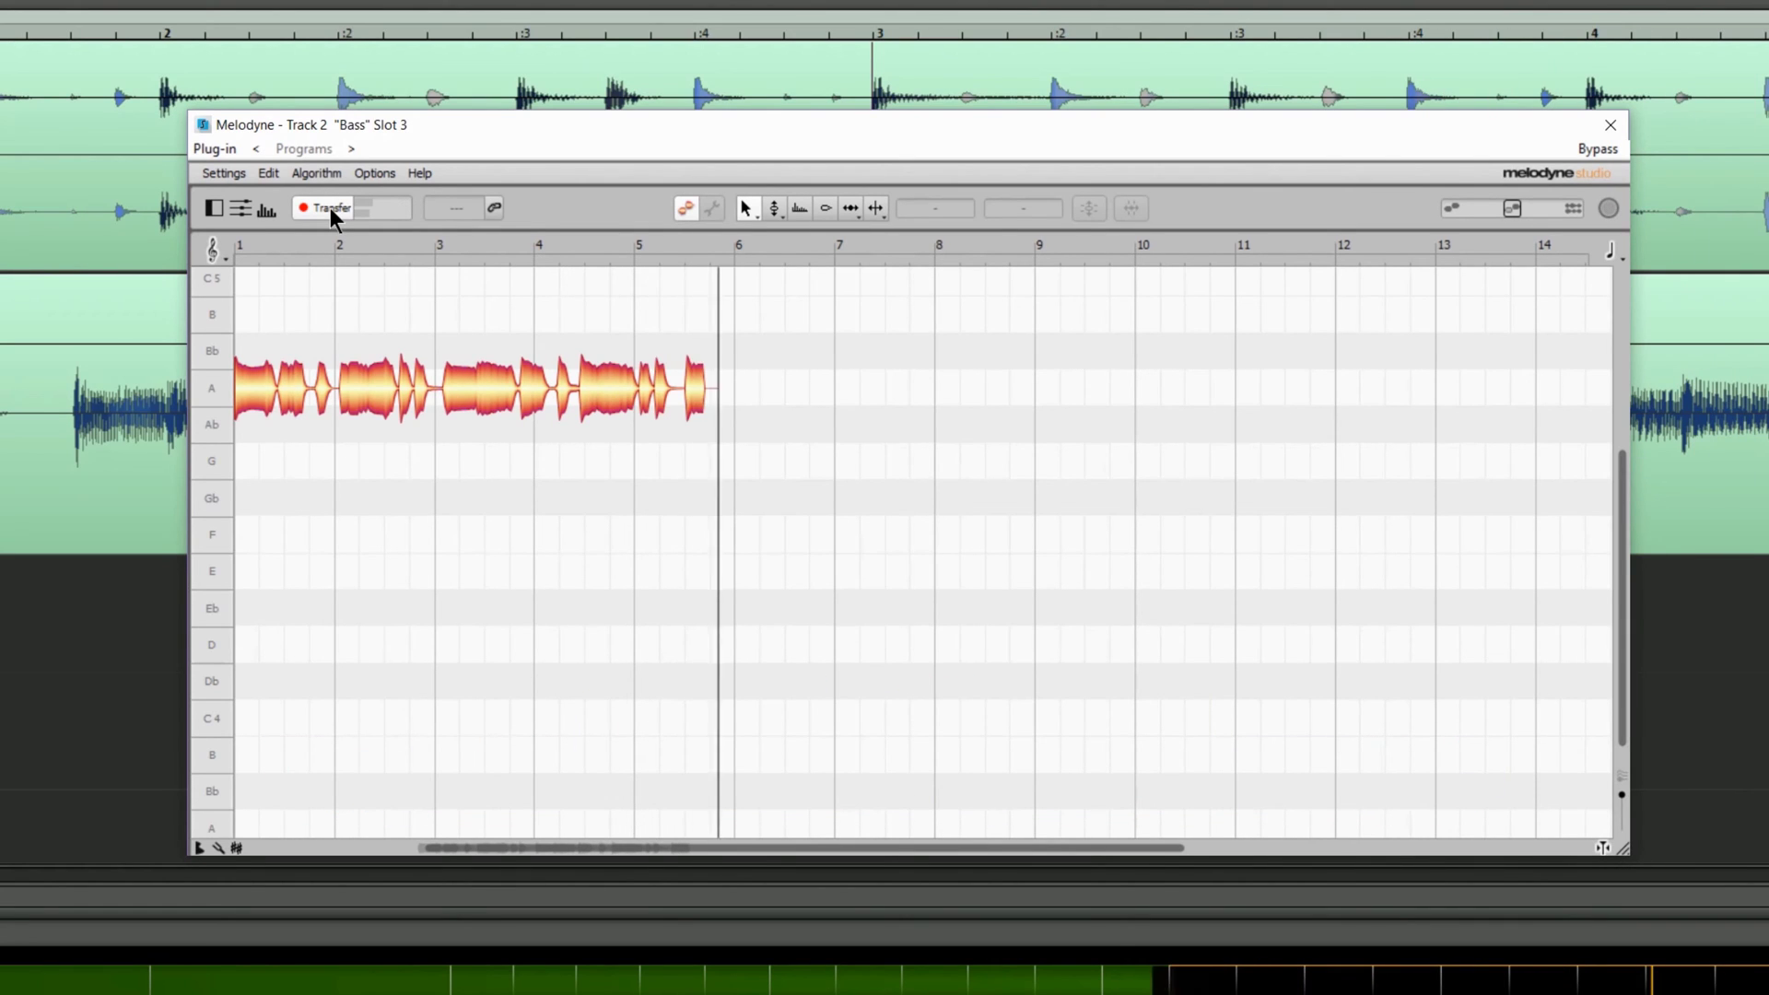
click(330, 207)
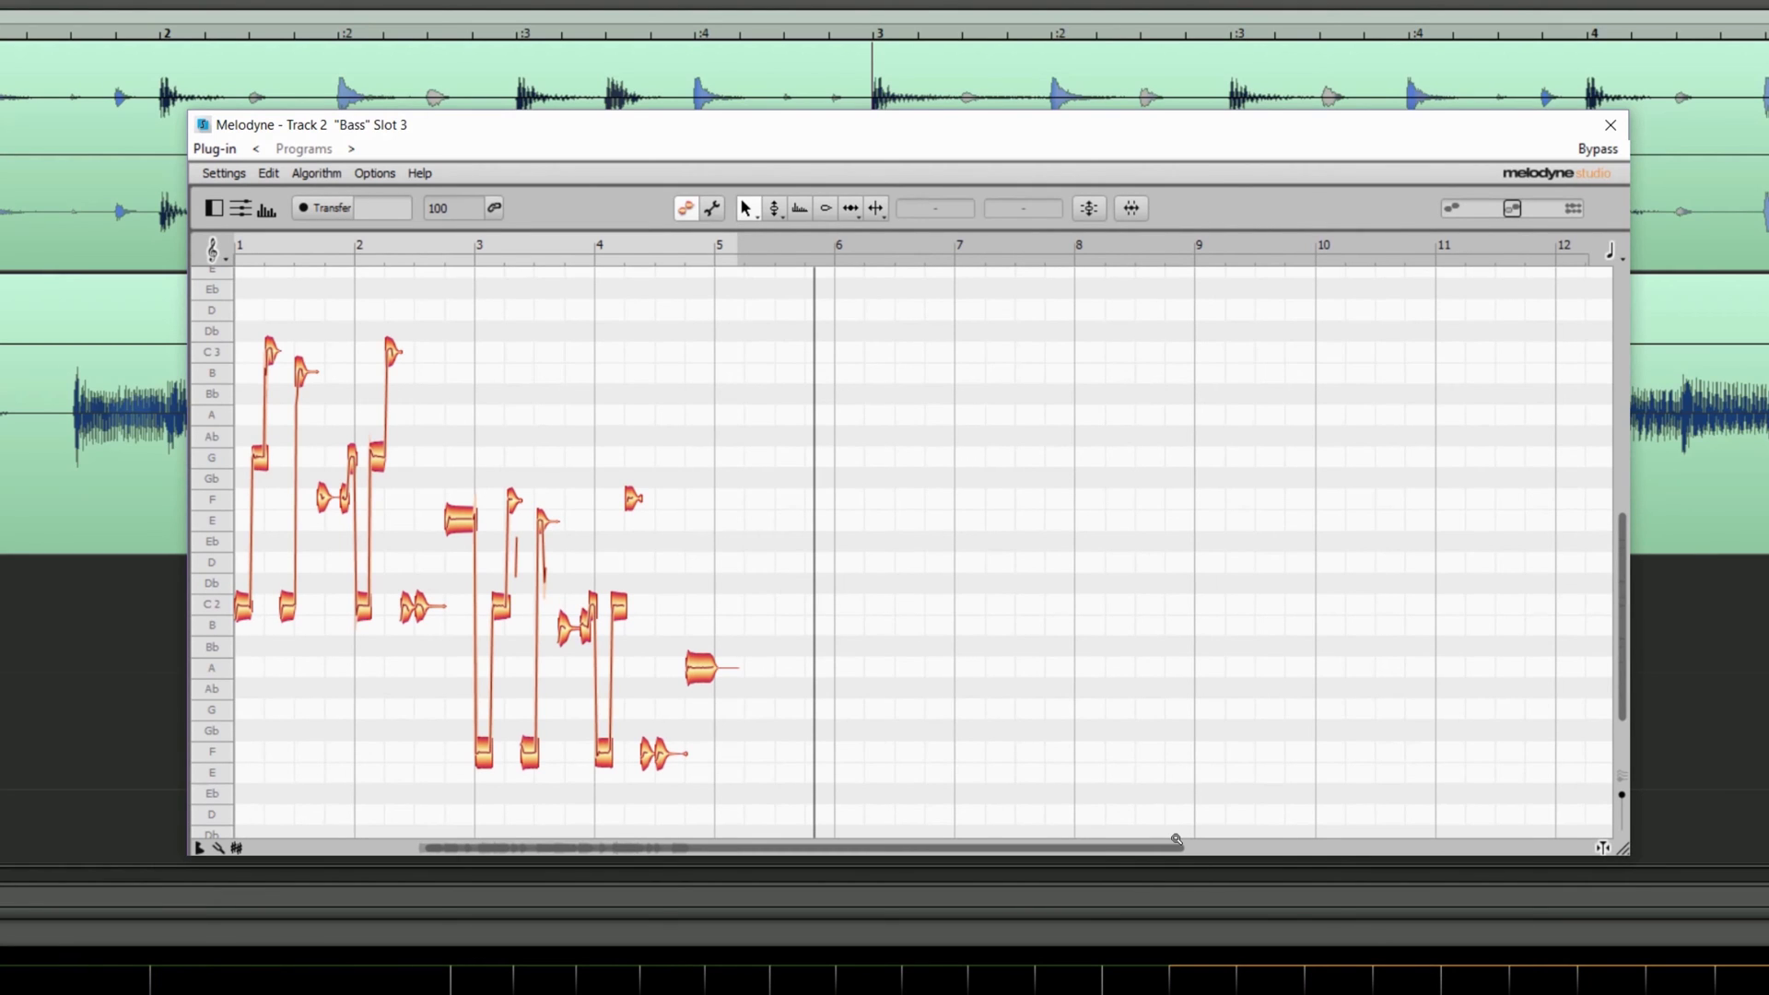
drag(1177, 839, 709, 843)
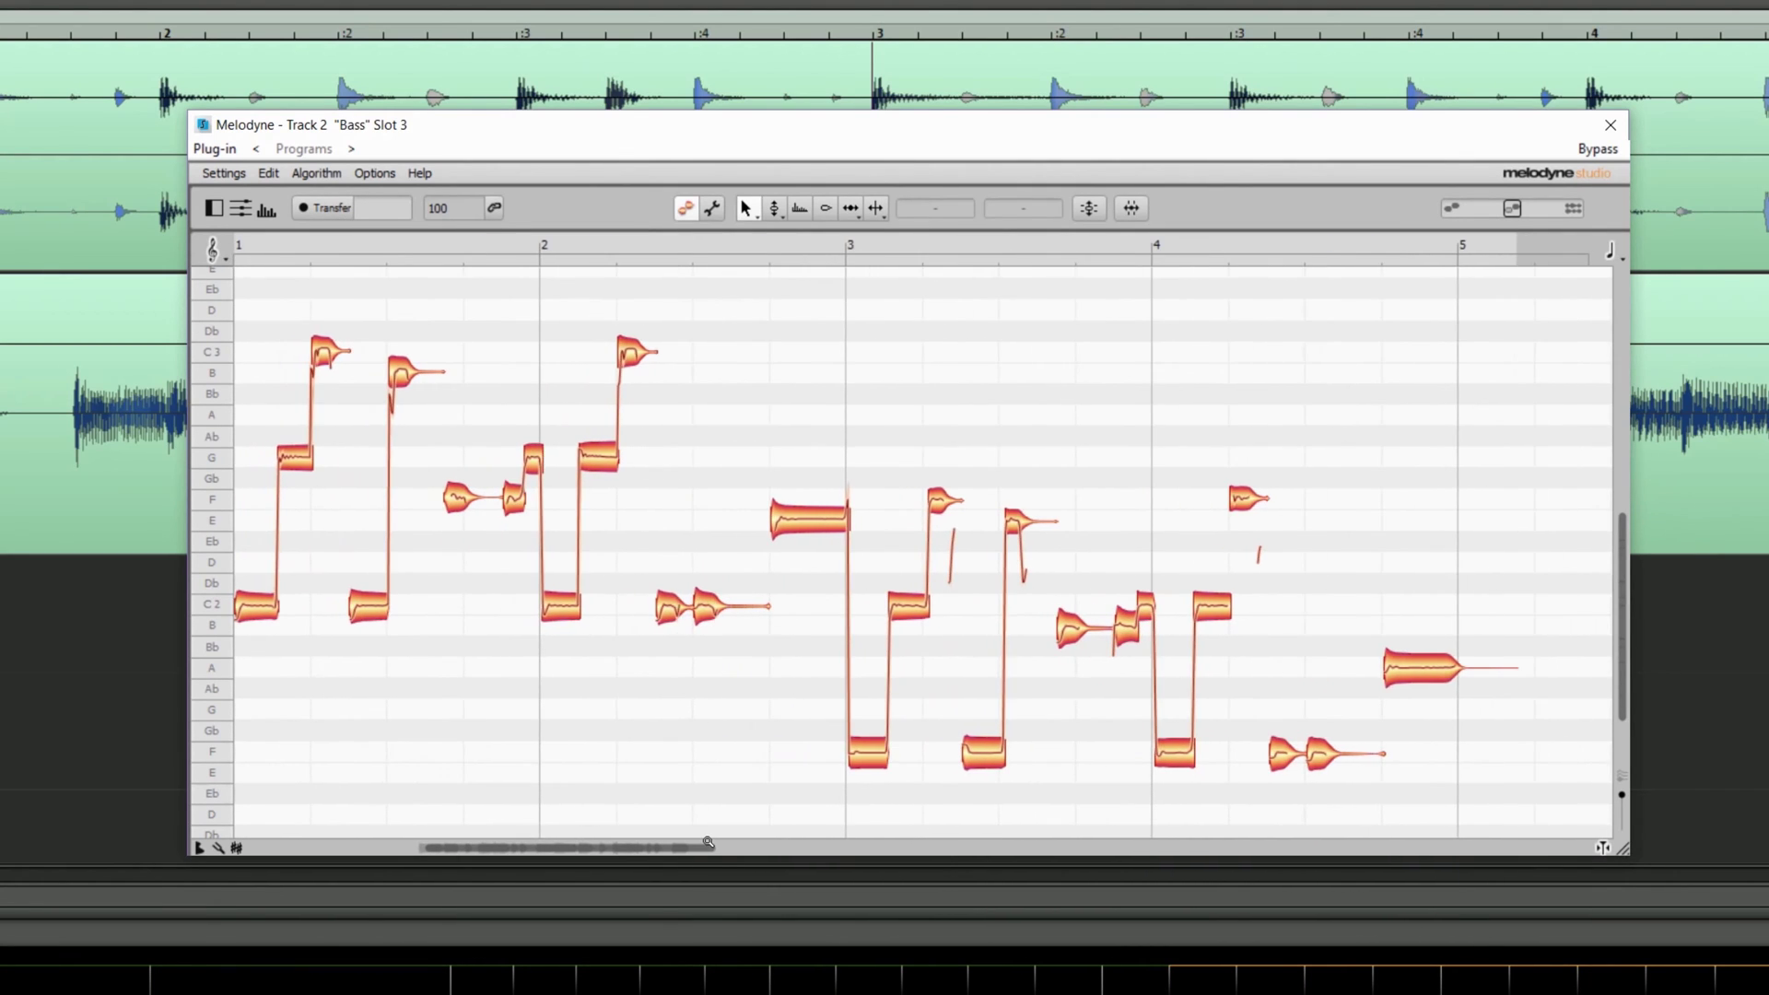
click(254, 608)
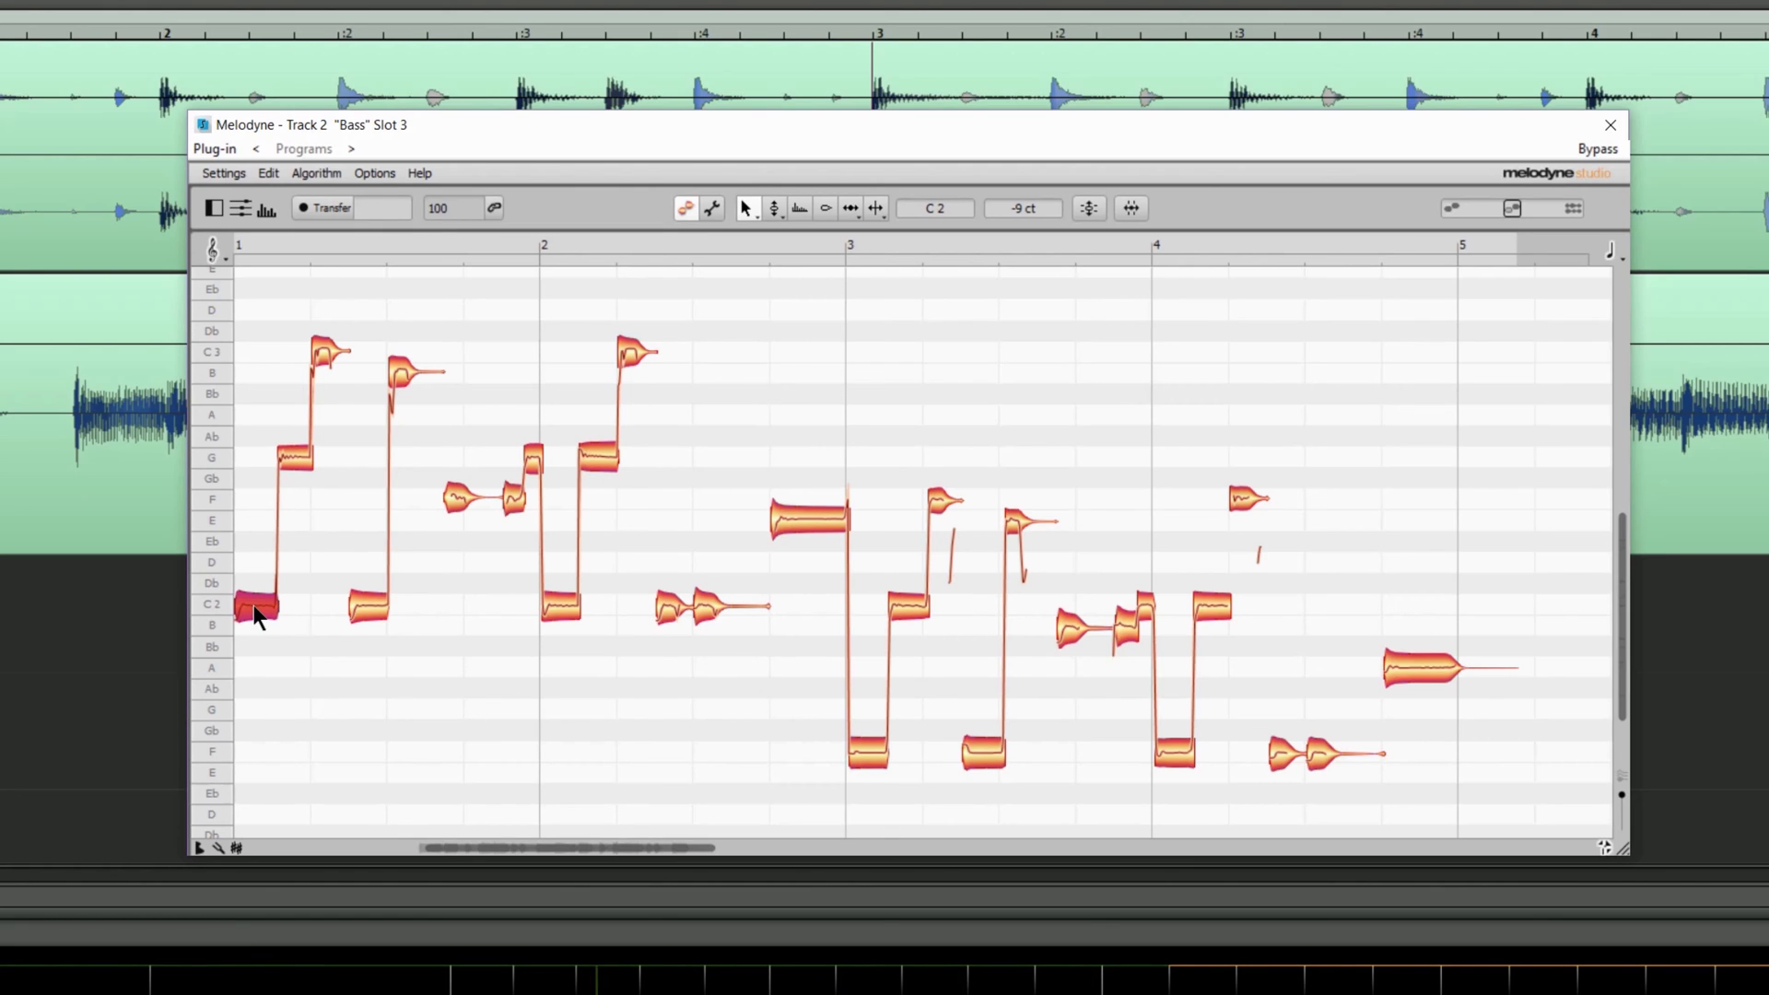
key(alt+Right)
key(alt+Right)
key(alt+Right)
key(alt+Right)
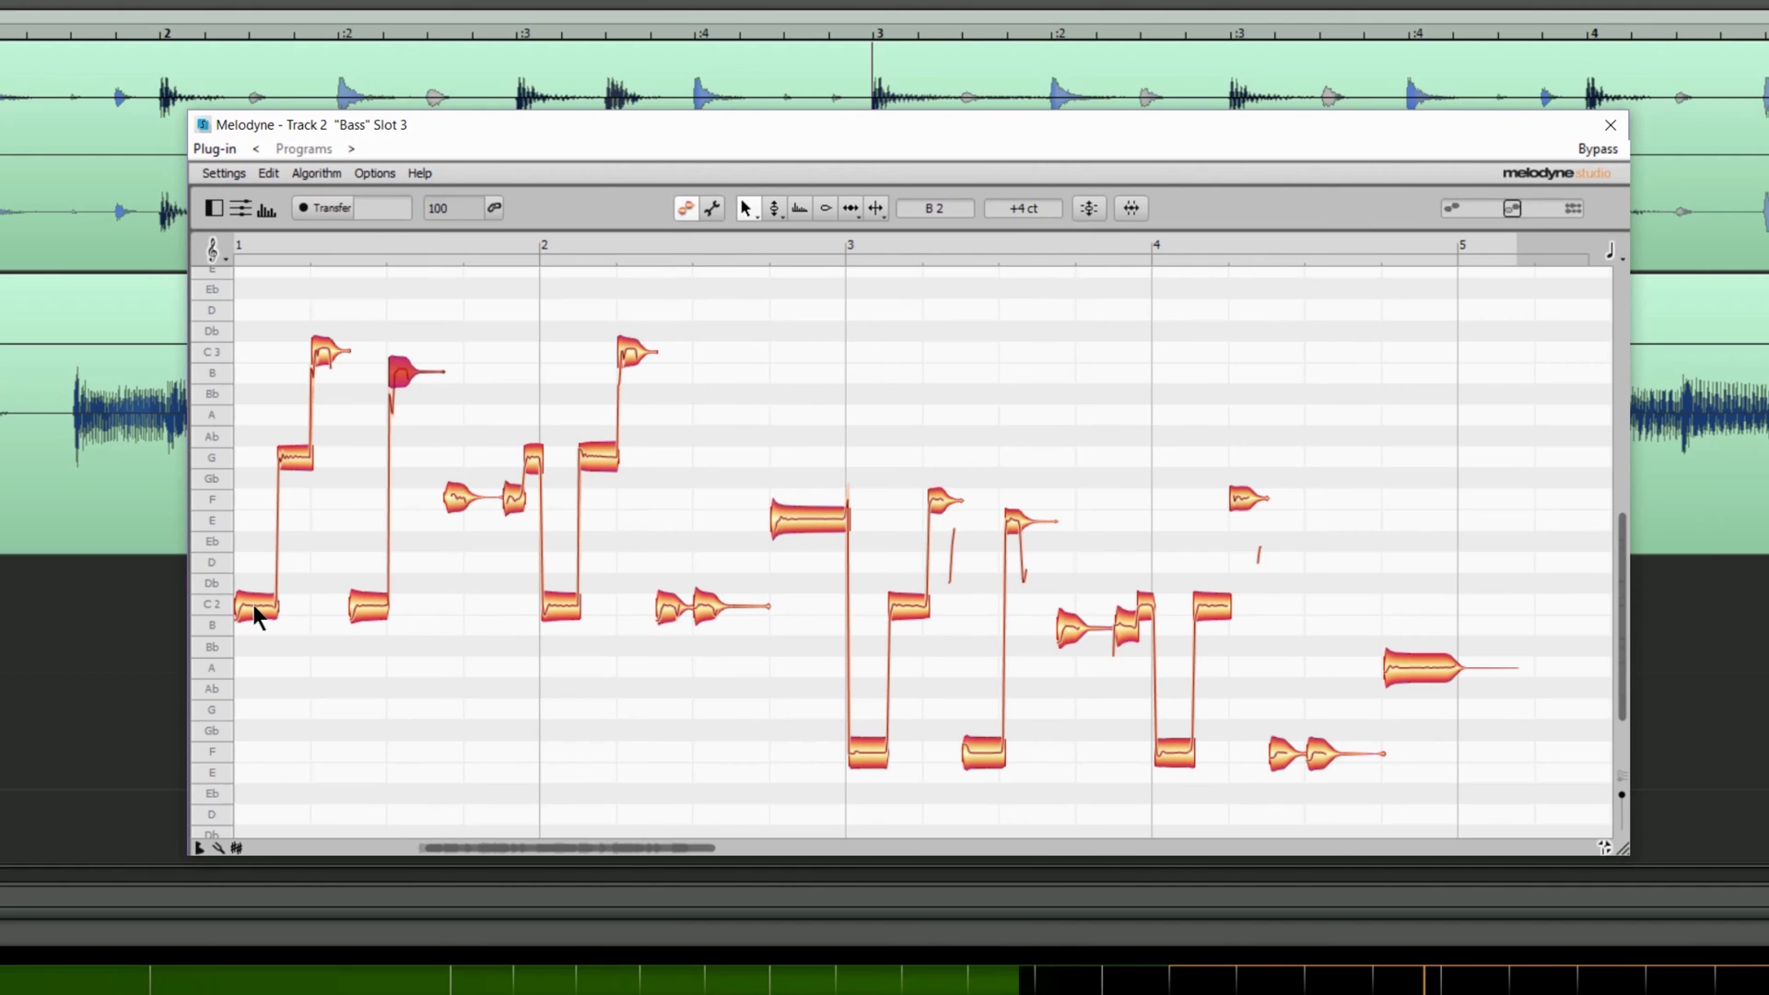
key(alt+Right)
key(alt+Right)
key(alt+Right)
key(alt+Right)
key(alt+Right)
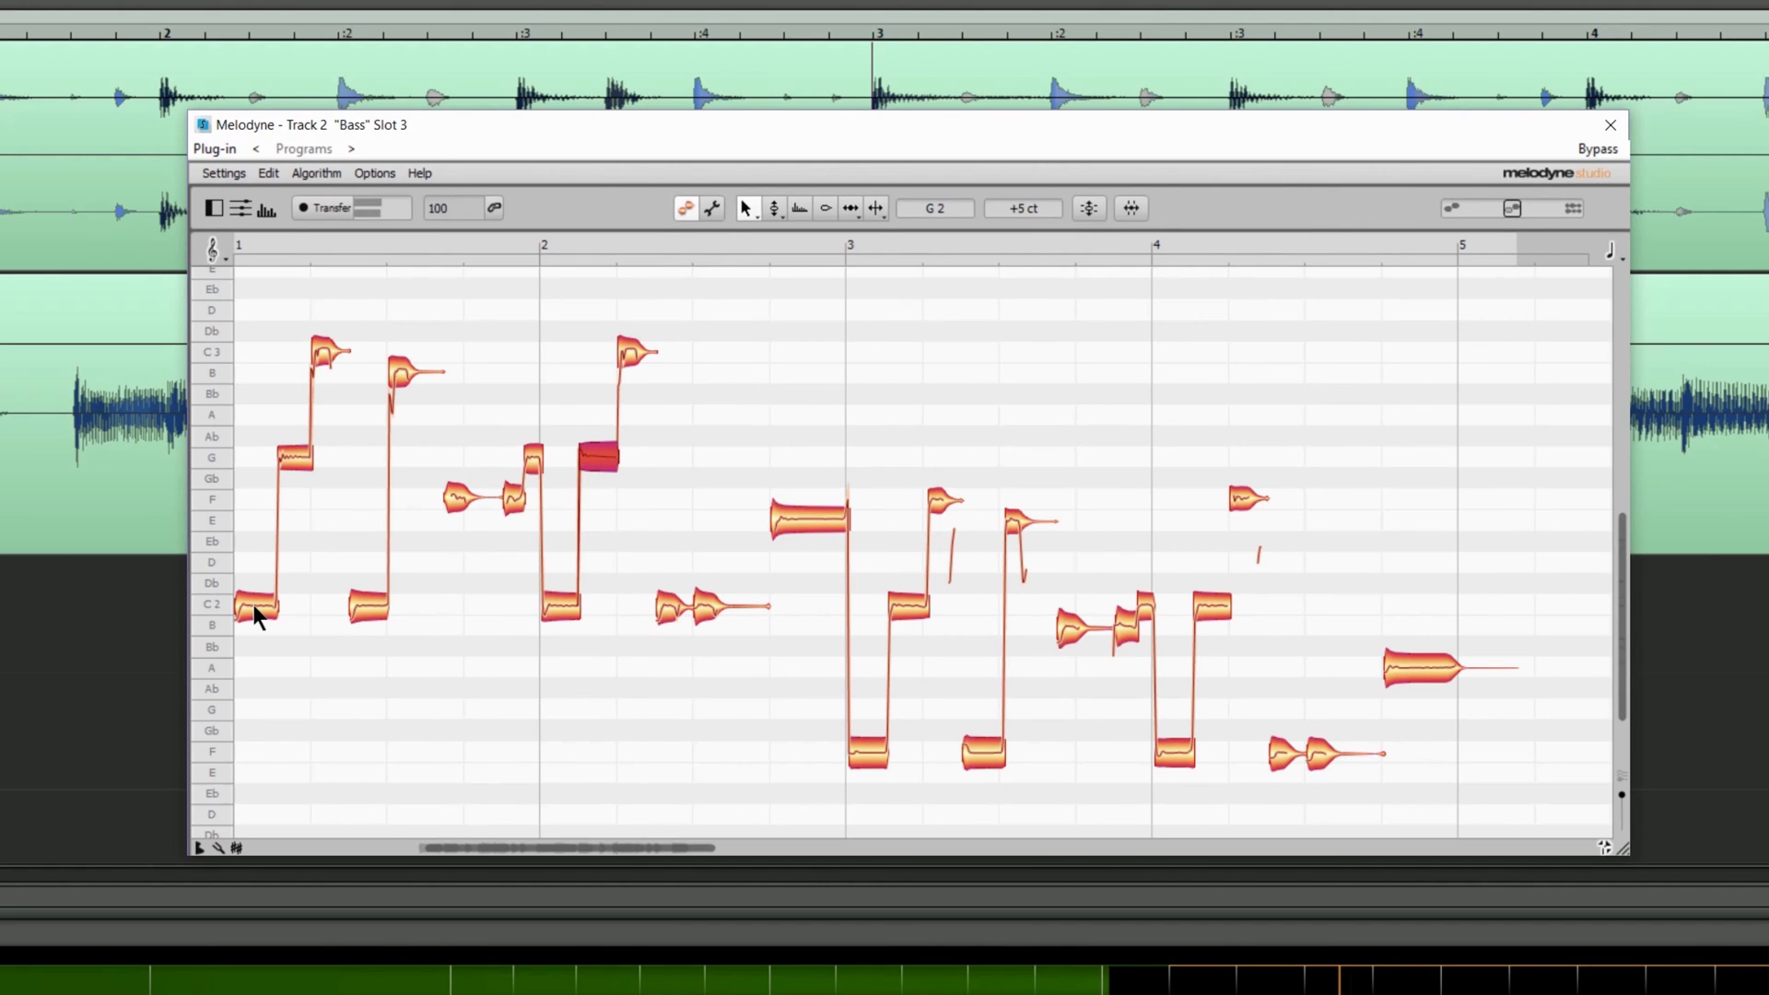
key(alt+Right)
key(alt+Right)
key(alt+Right)
key(alt+Right)
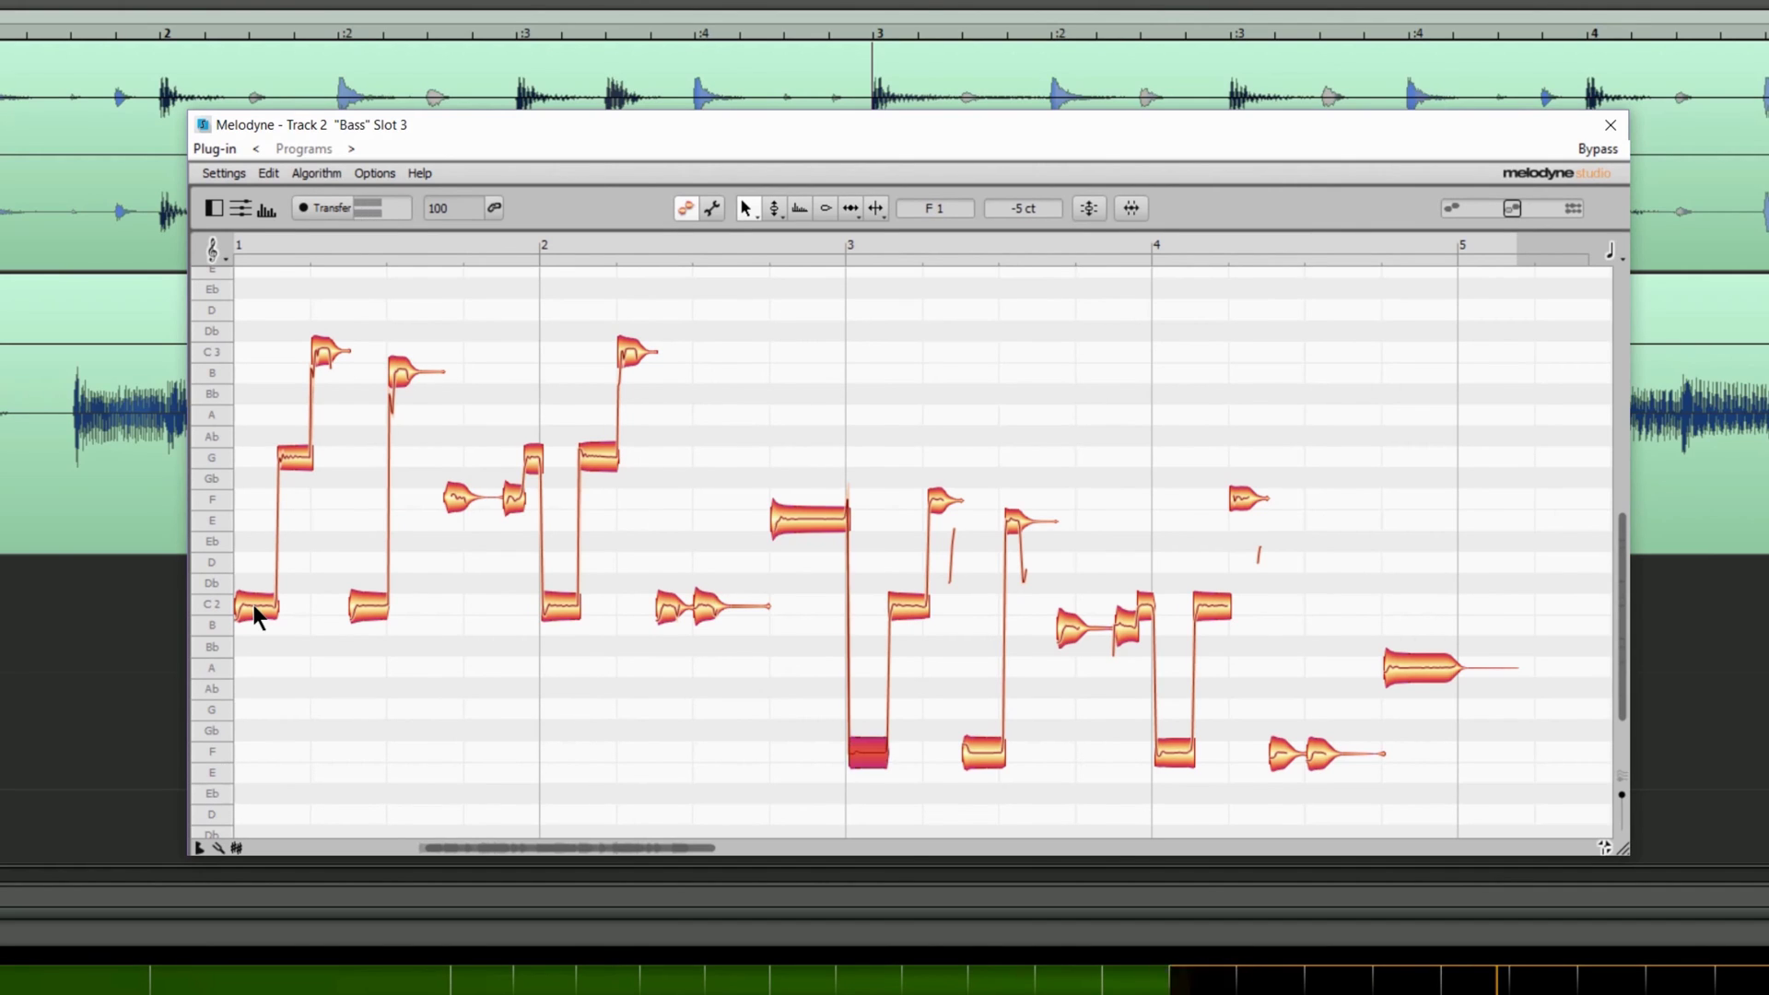
key(alt+Right)
key(alt+Right)
key(alt+Right)
key(alt+Right)
key(alt+Right)
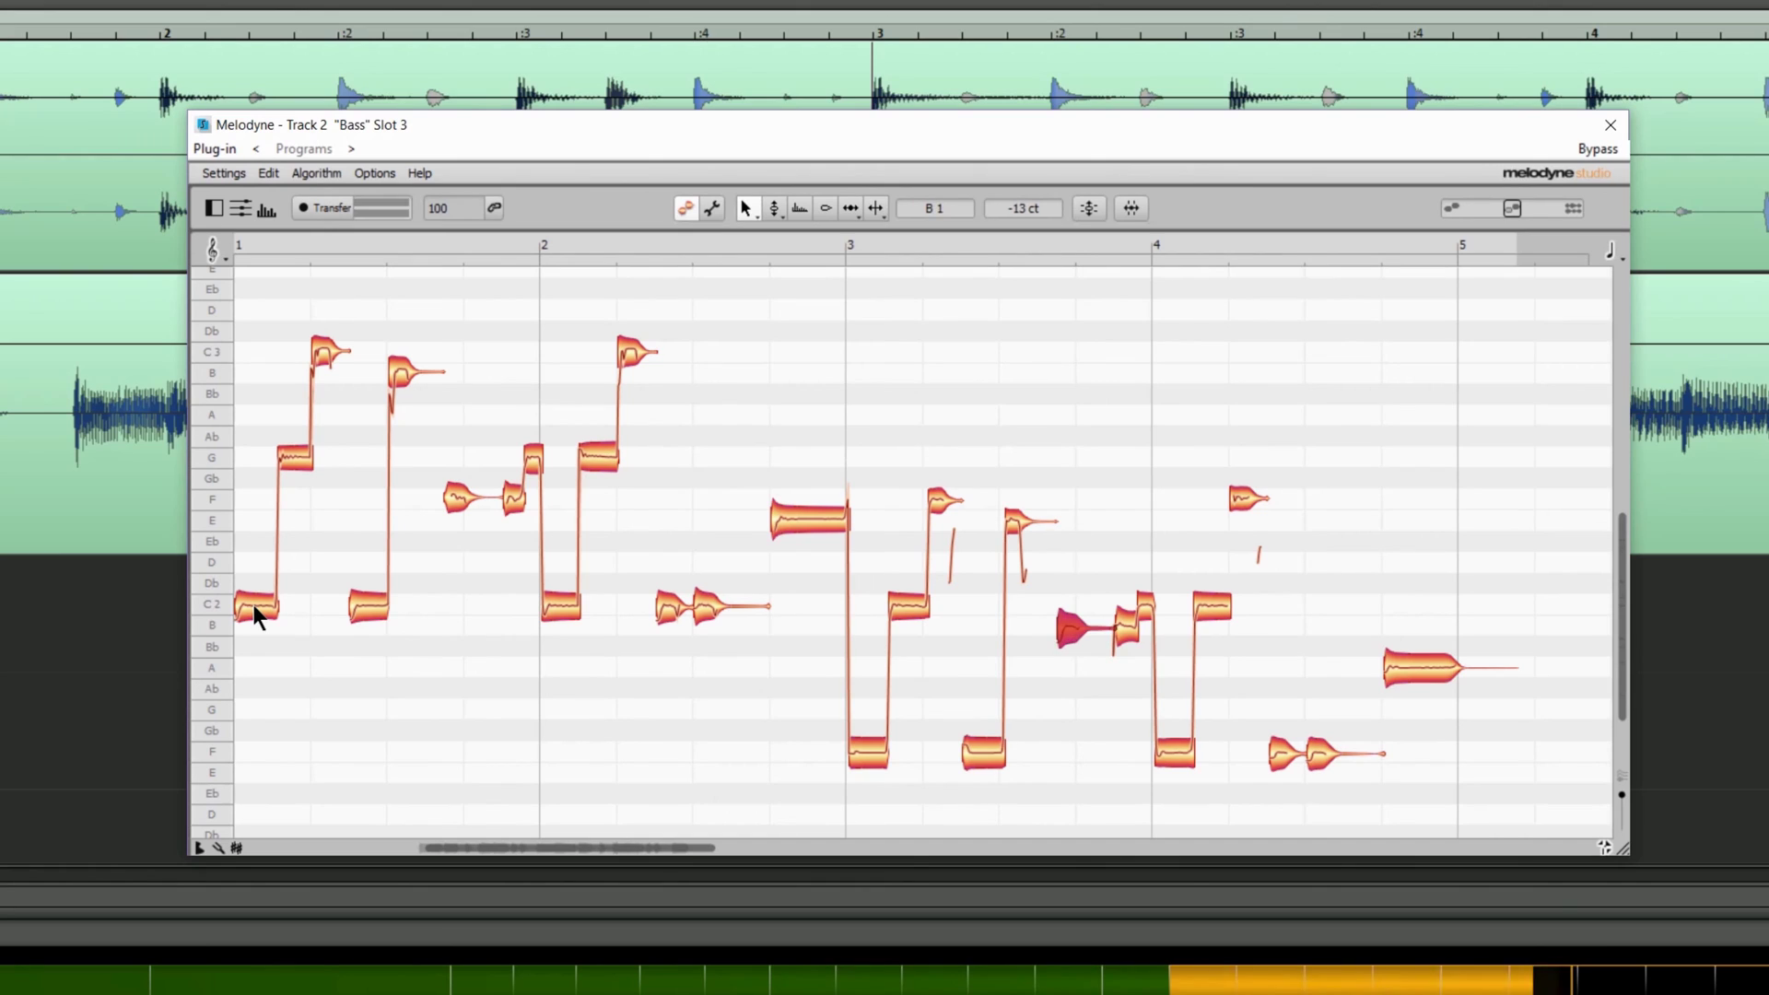
key(alt+Right)
key(alt+Right)
key(alt+Right)
key(alt+Right)
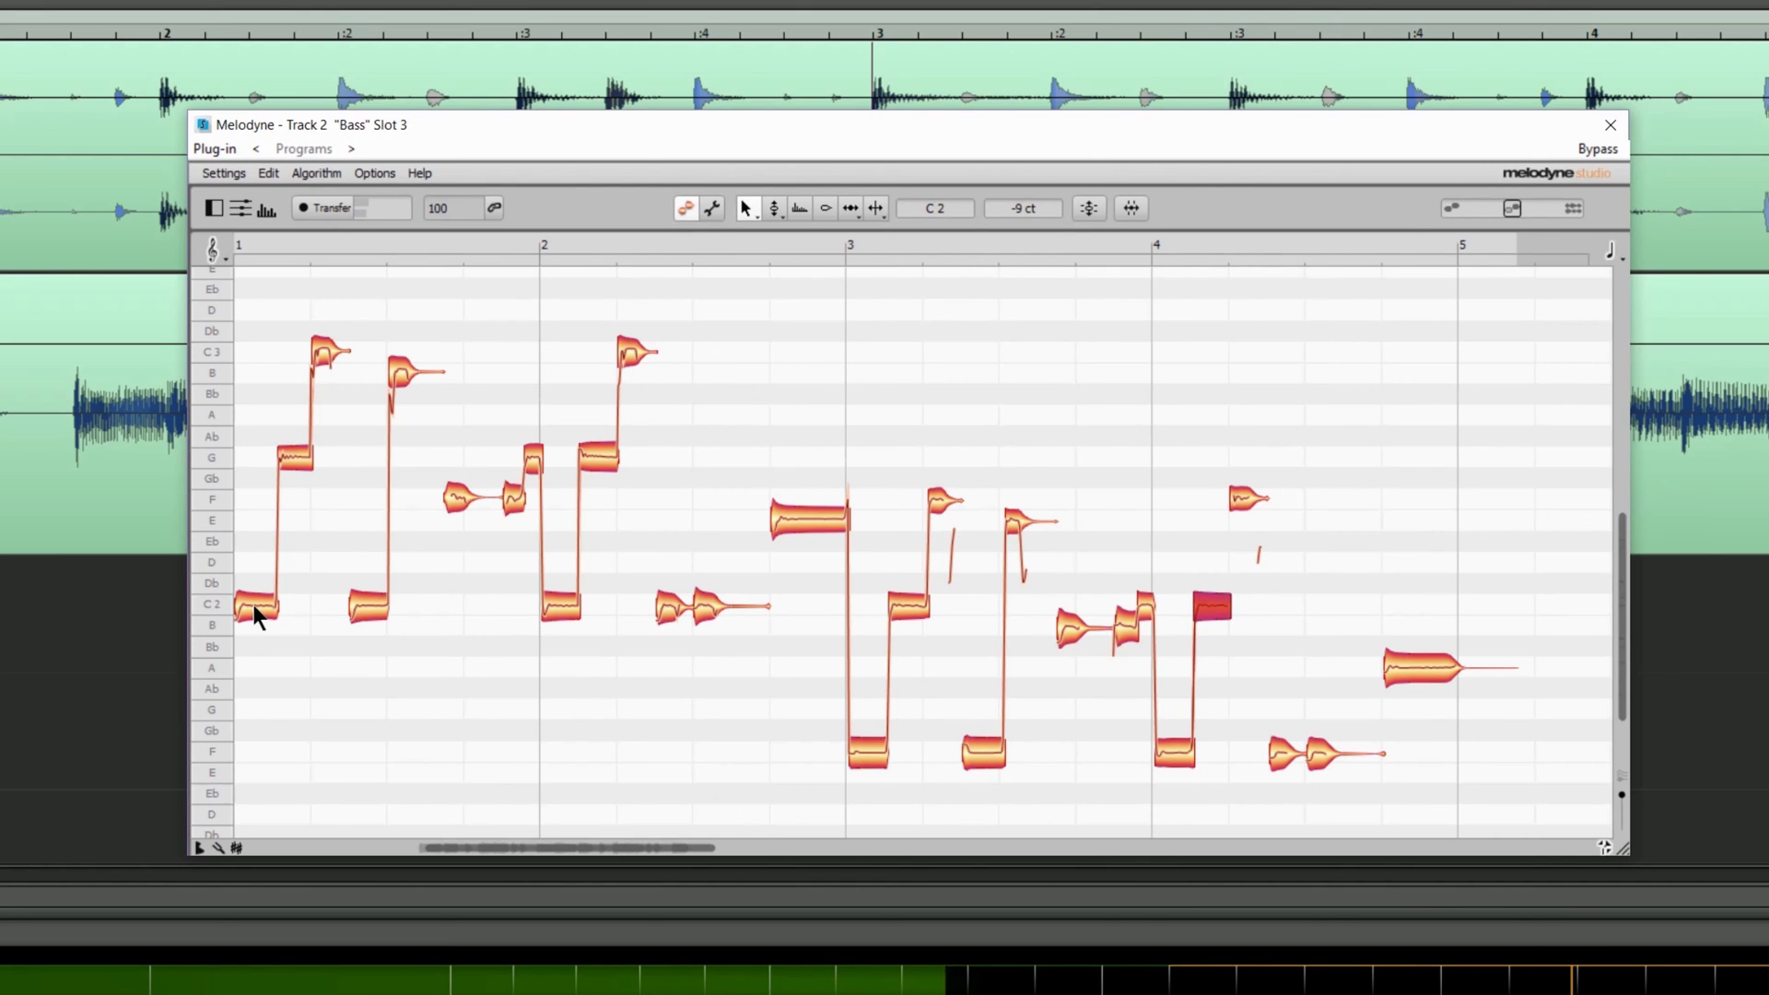
key(alt+Right)
key(alt+Right)
key(alt+Right)
key(alt+Right)
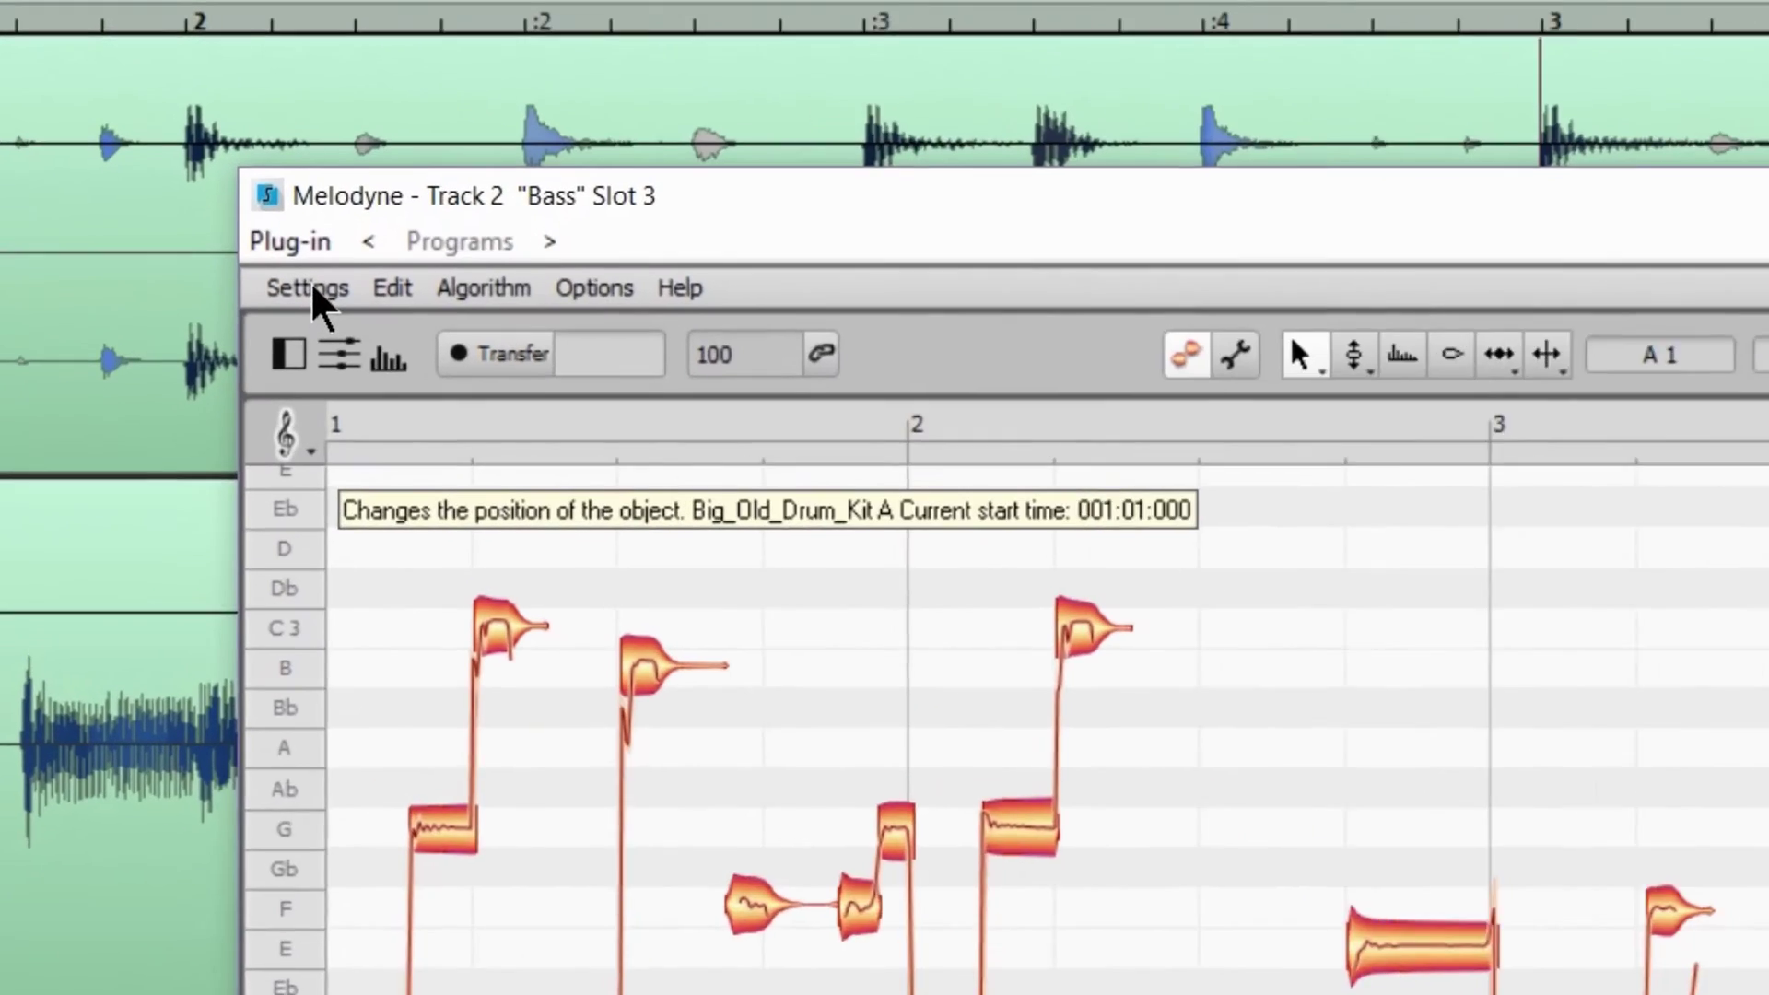
Export the notes via Settings > Save as MIDI, overwriting Bass.mid in MidiFiles
click(311, 289)
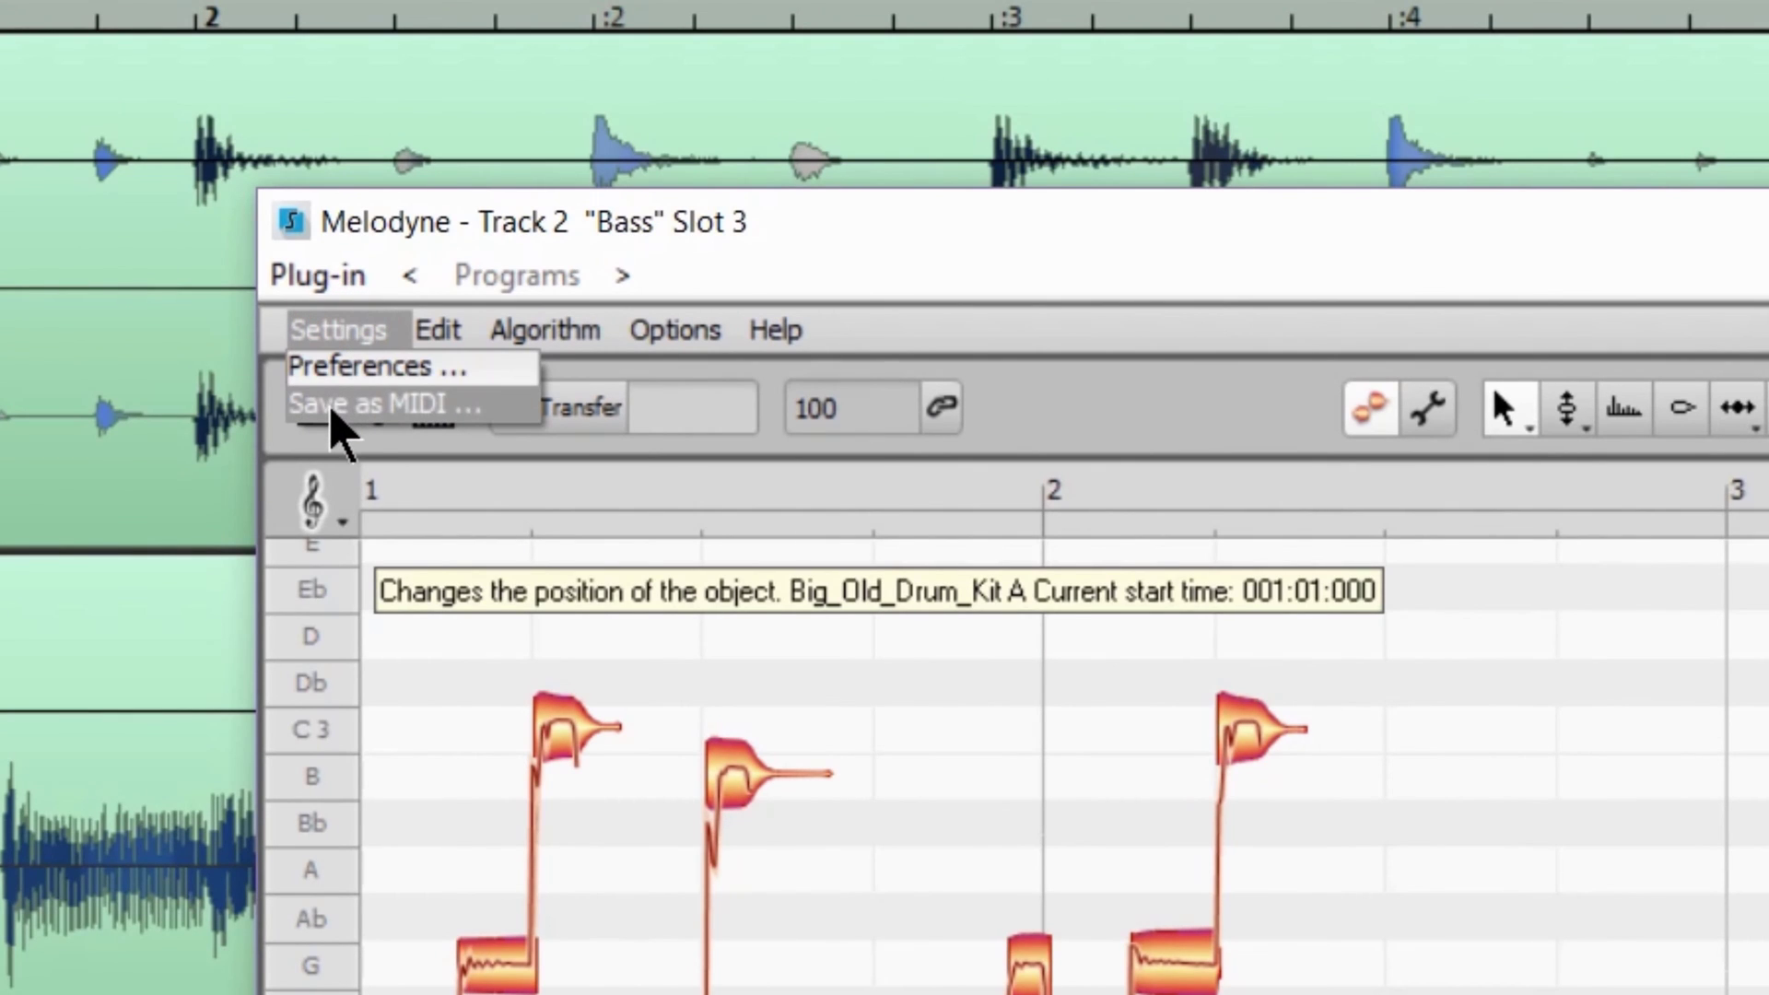
click(334, 405)
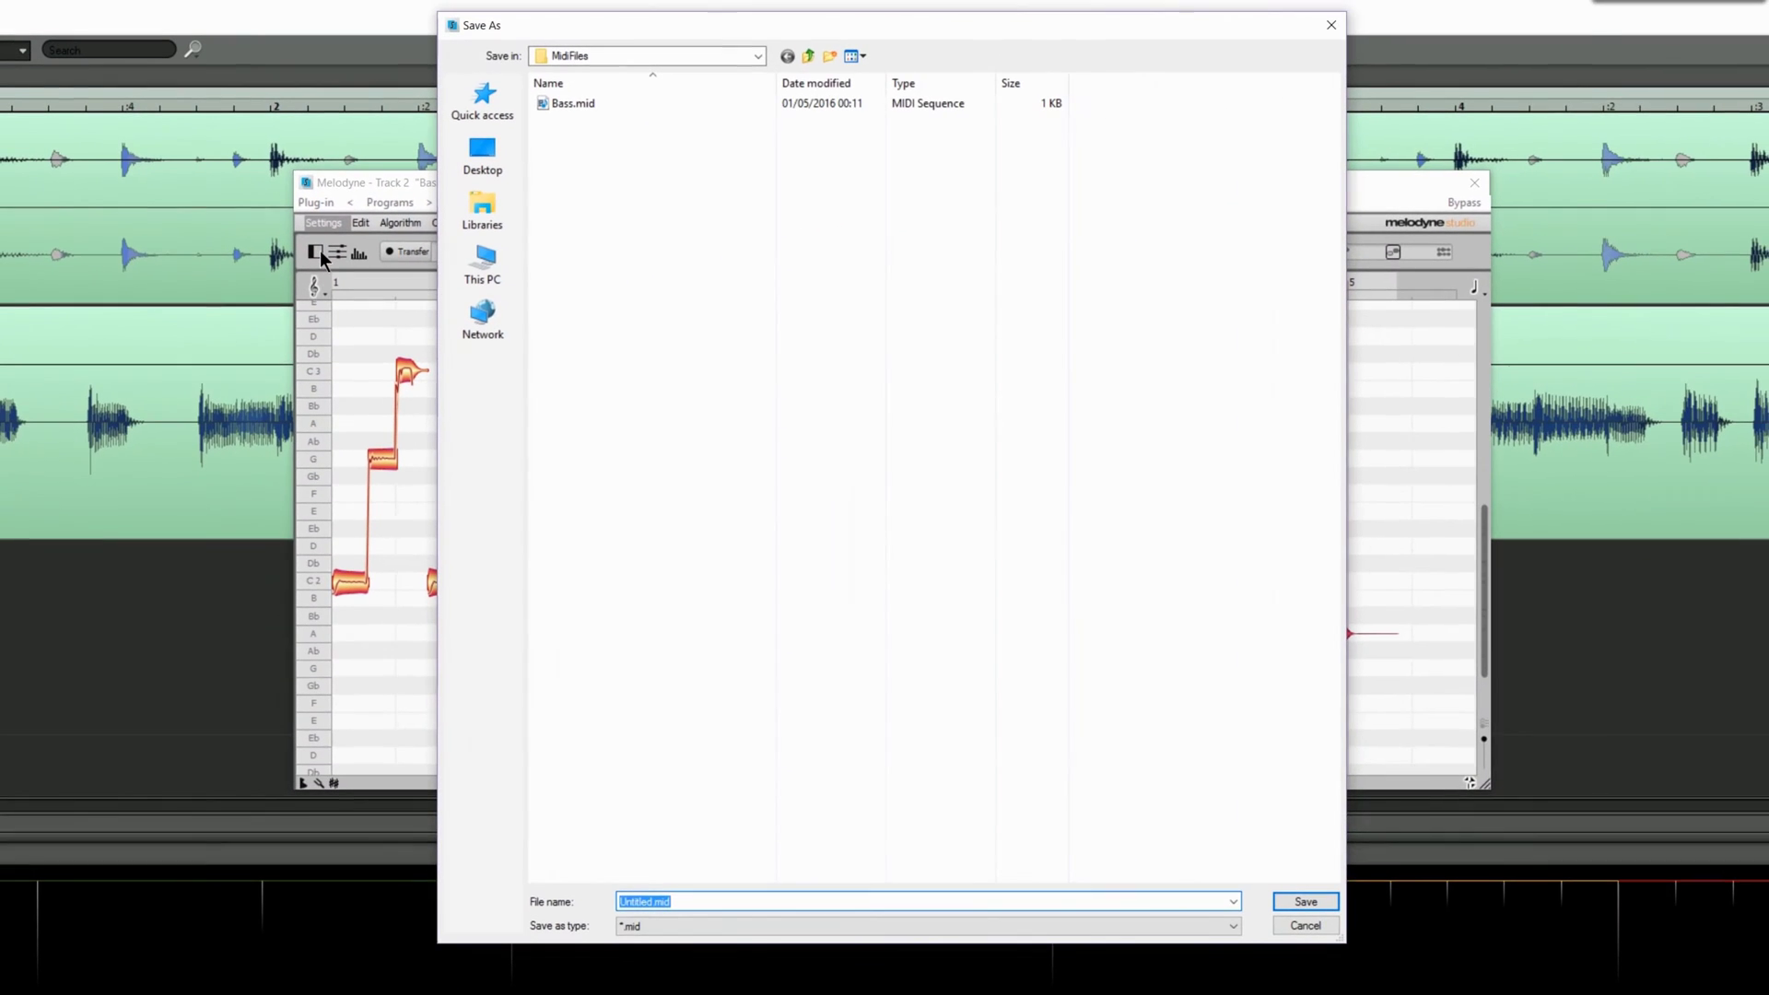
double_click(573, 104)
click(840, 799)
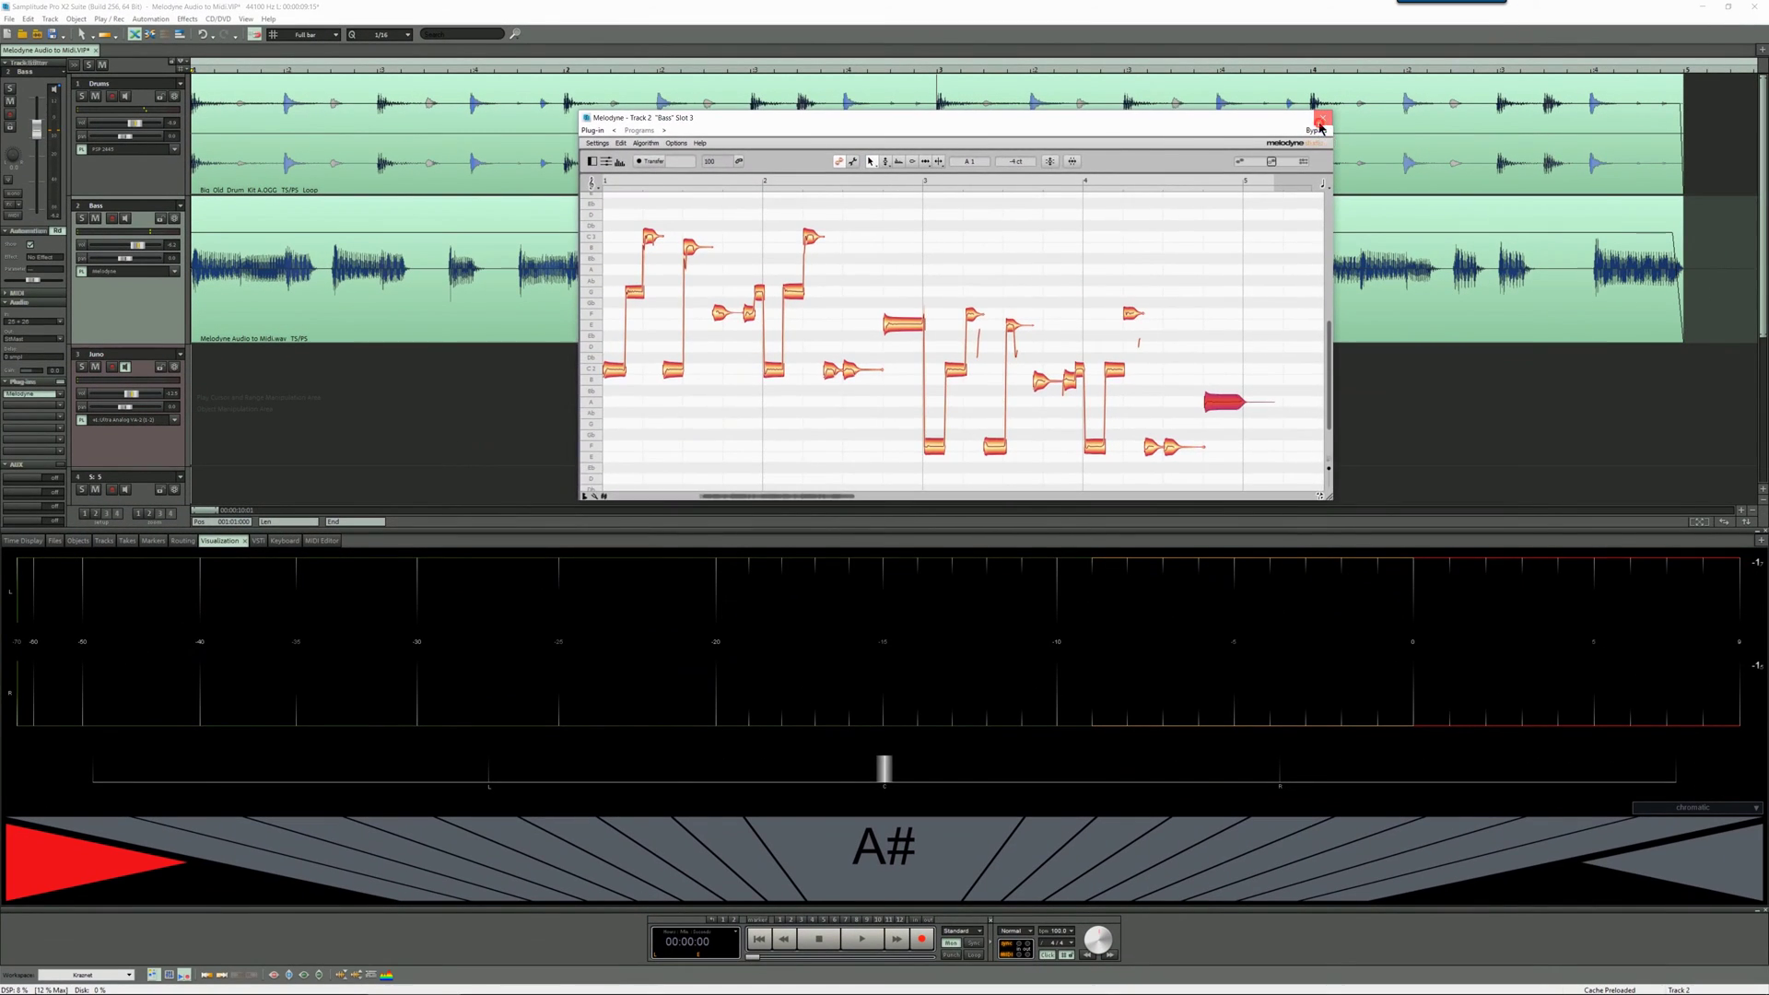
Close Melodyne, open the Juno track's Ultra Analog VA-2 synth and move its window up
click(1475, 182)
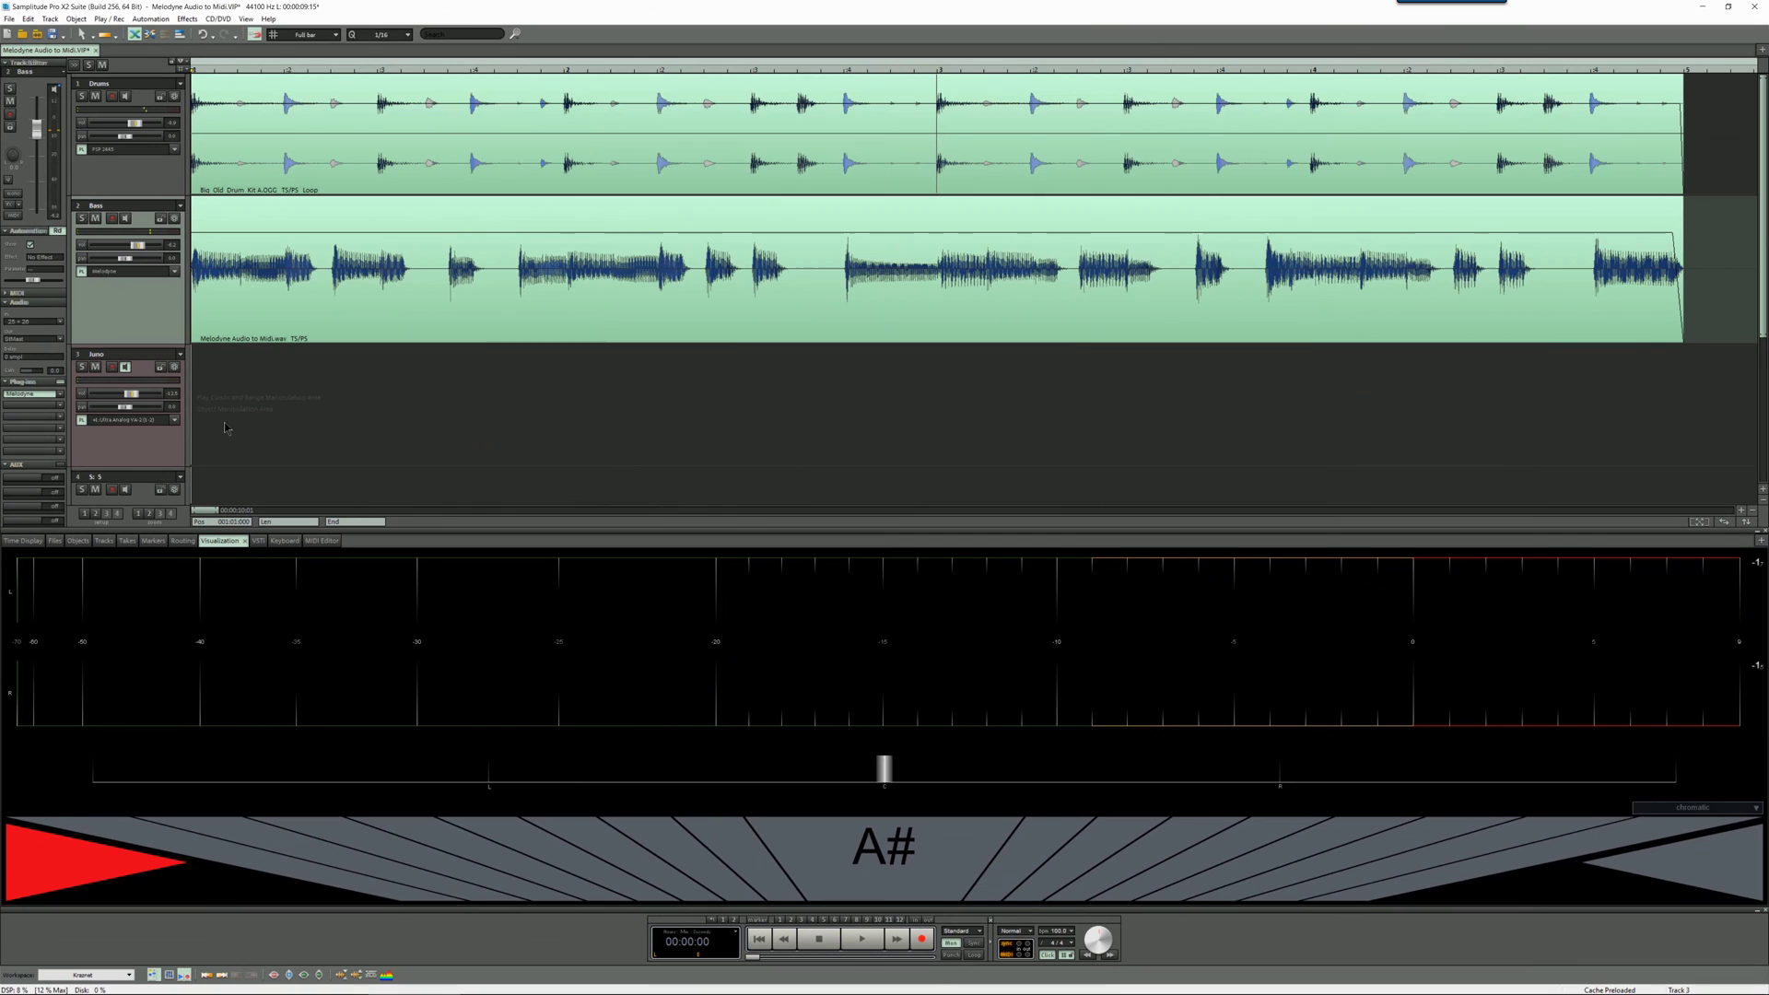
click(162, 445)
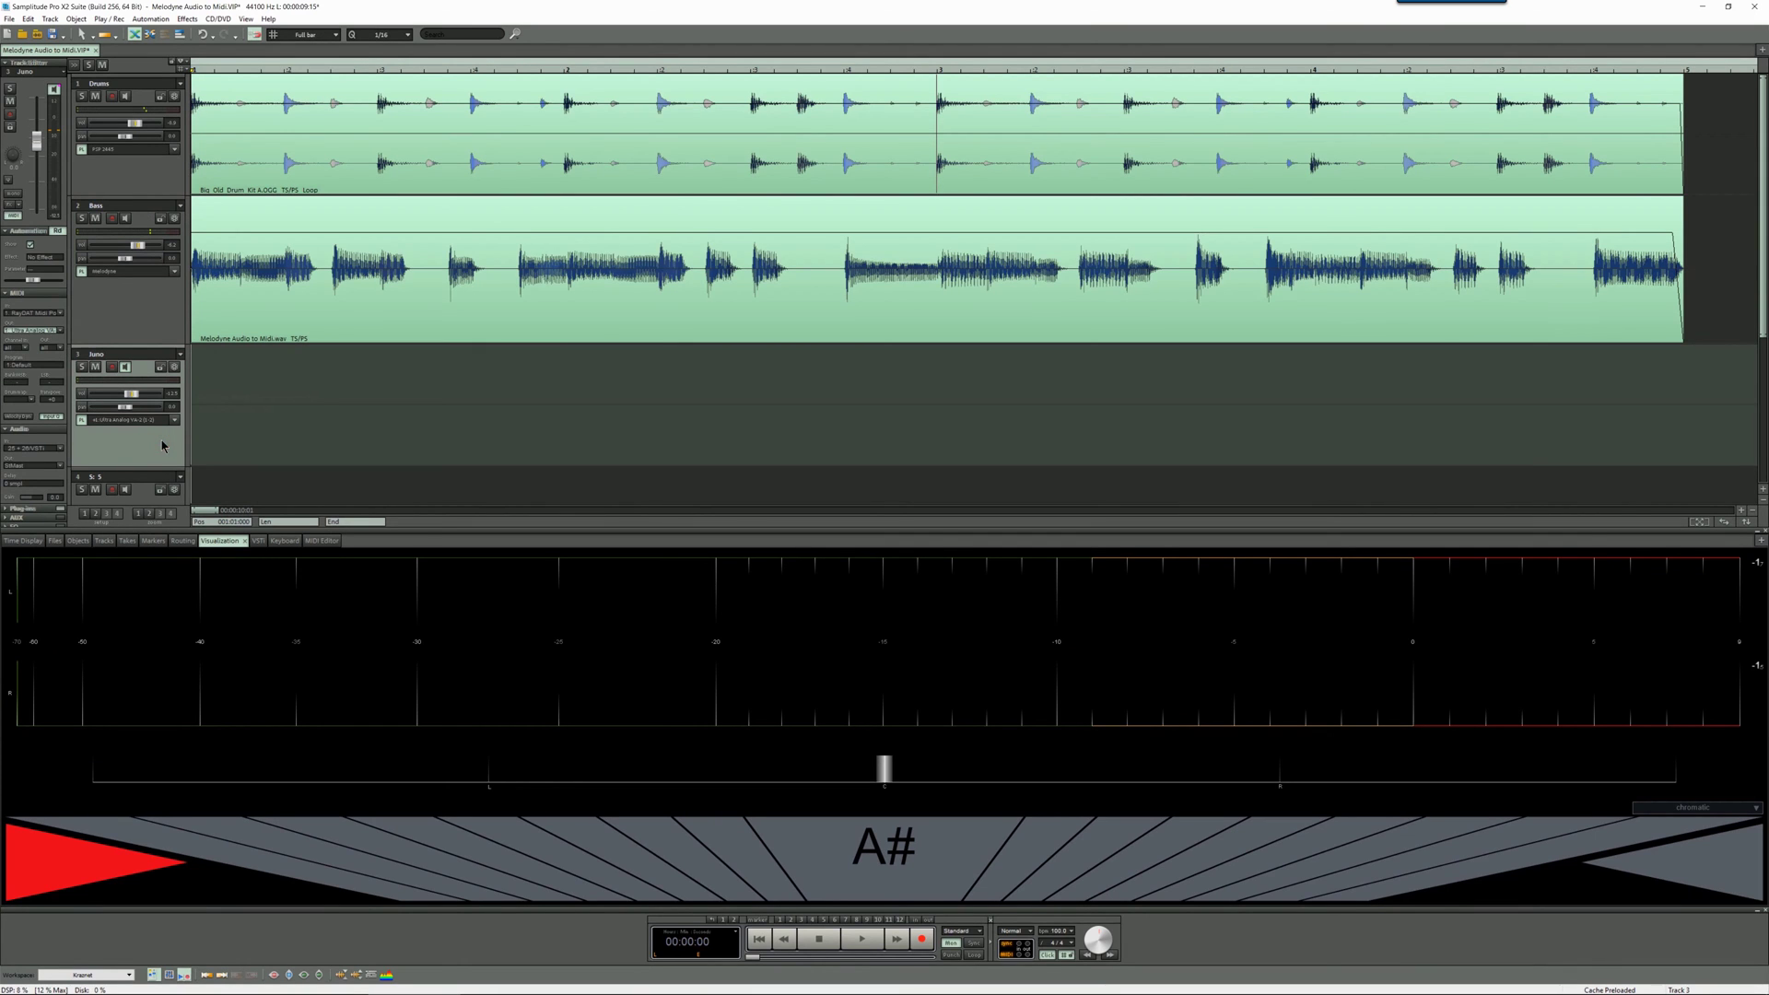
click(148, 424)
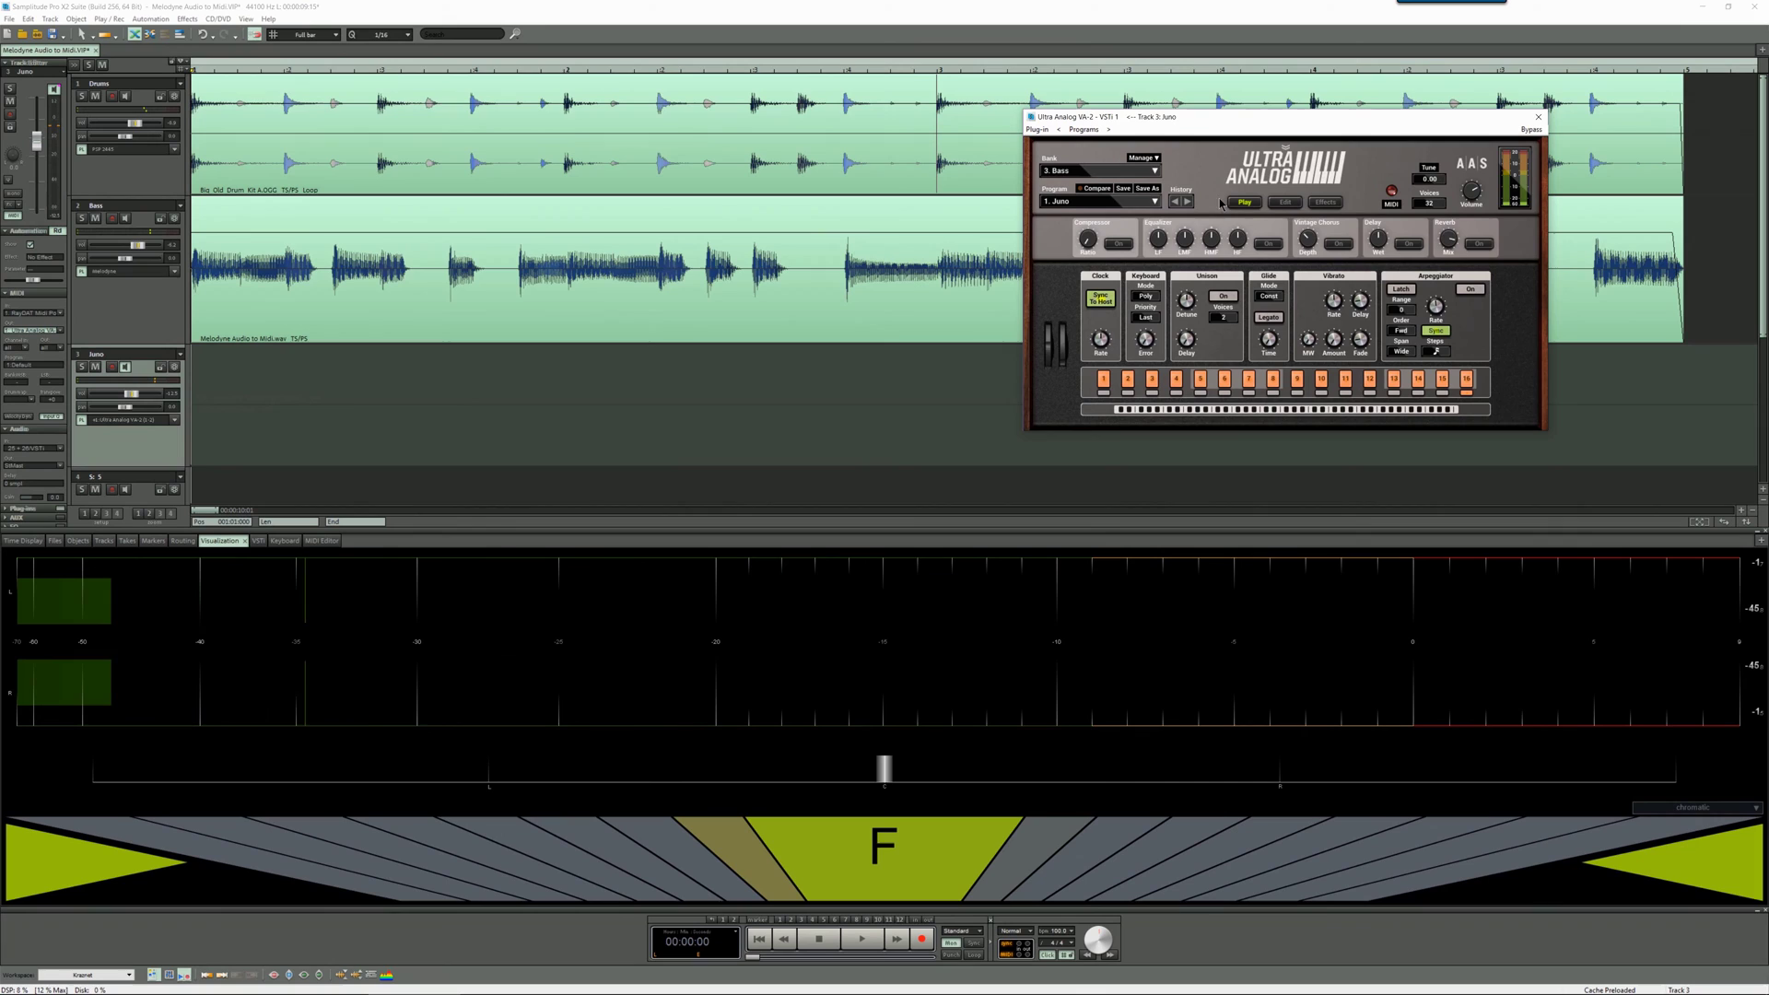
drag(1238, 117, 1142, 14)
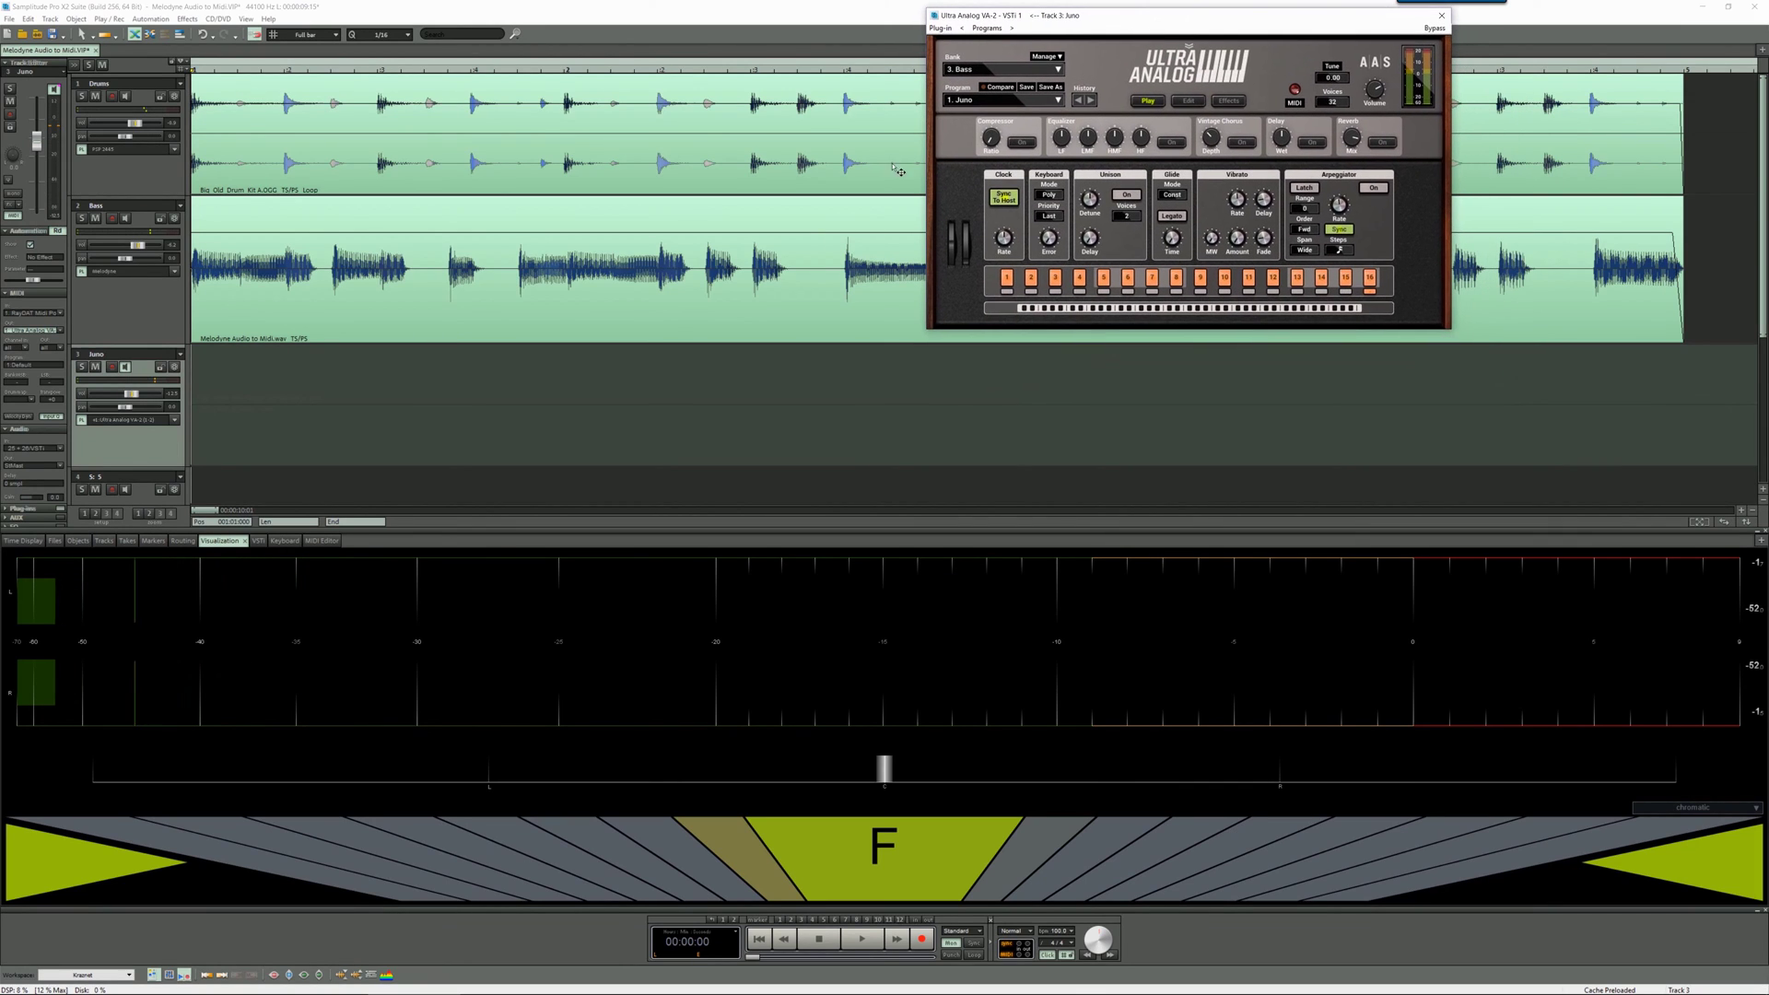
Make the Juno track the import target and bring up File > Import
click(216, 447)
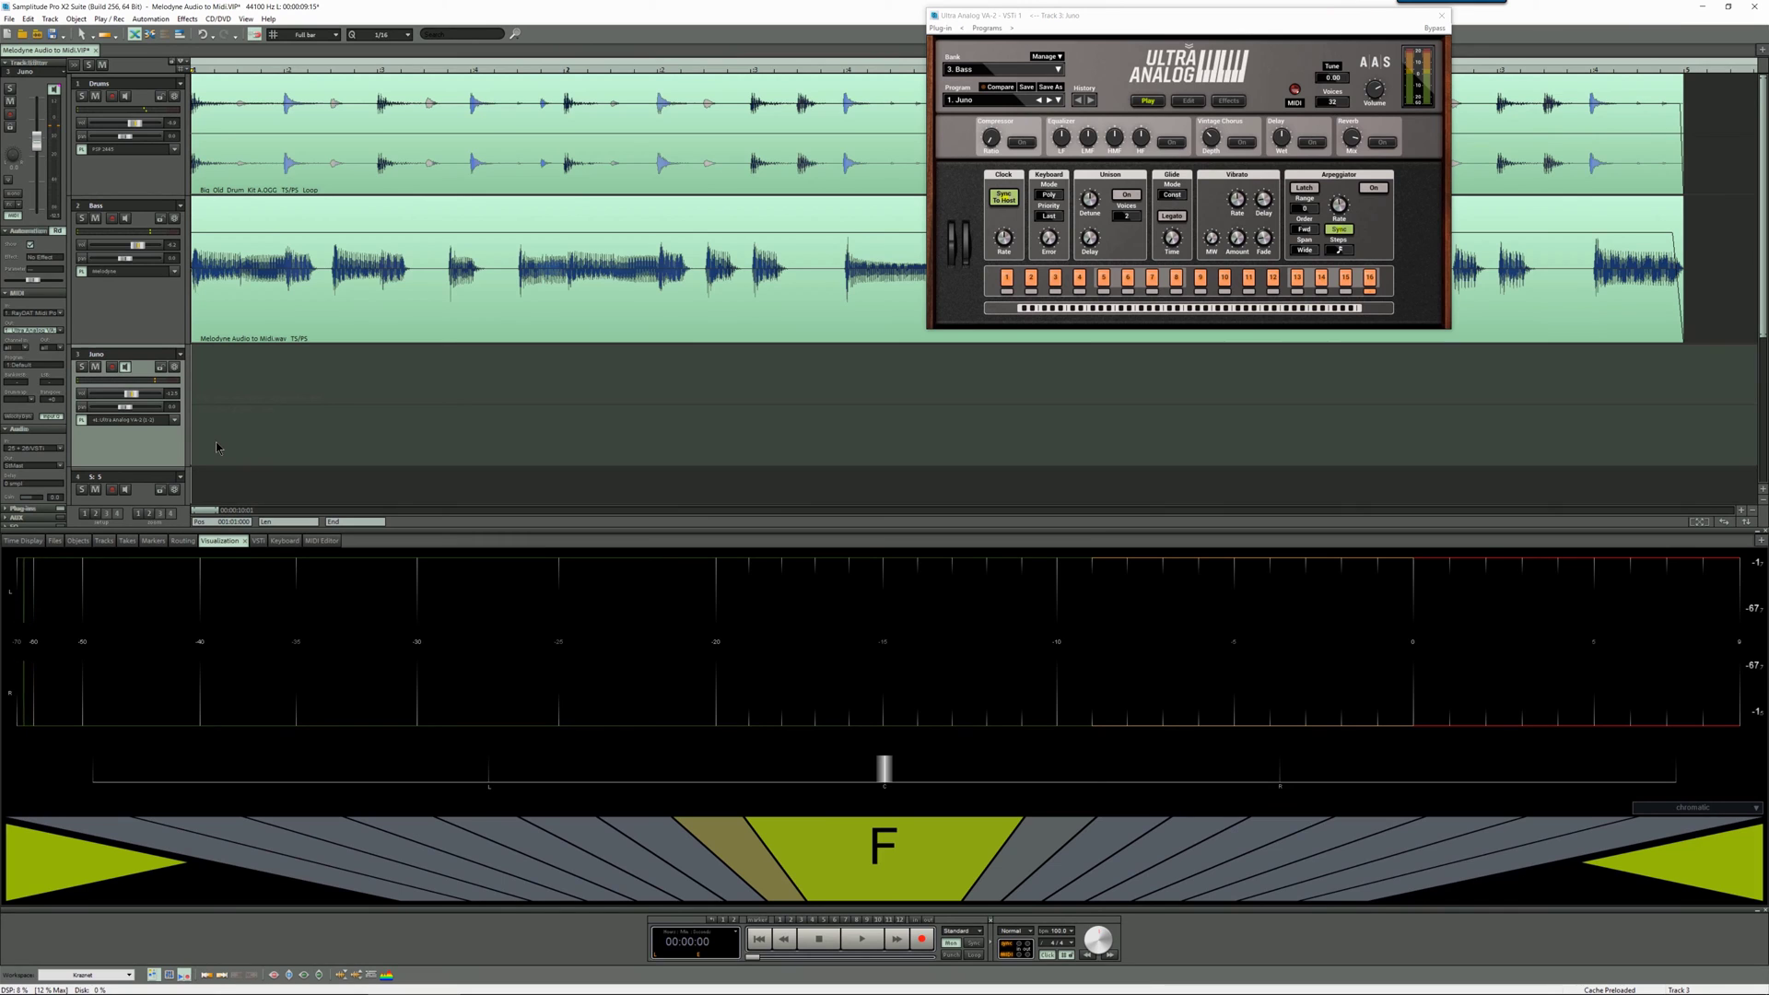
click(10, 18)
mouse_move(19, 67)
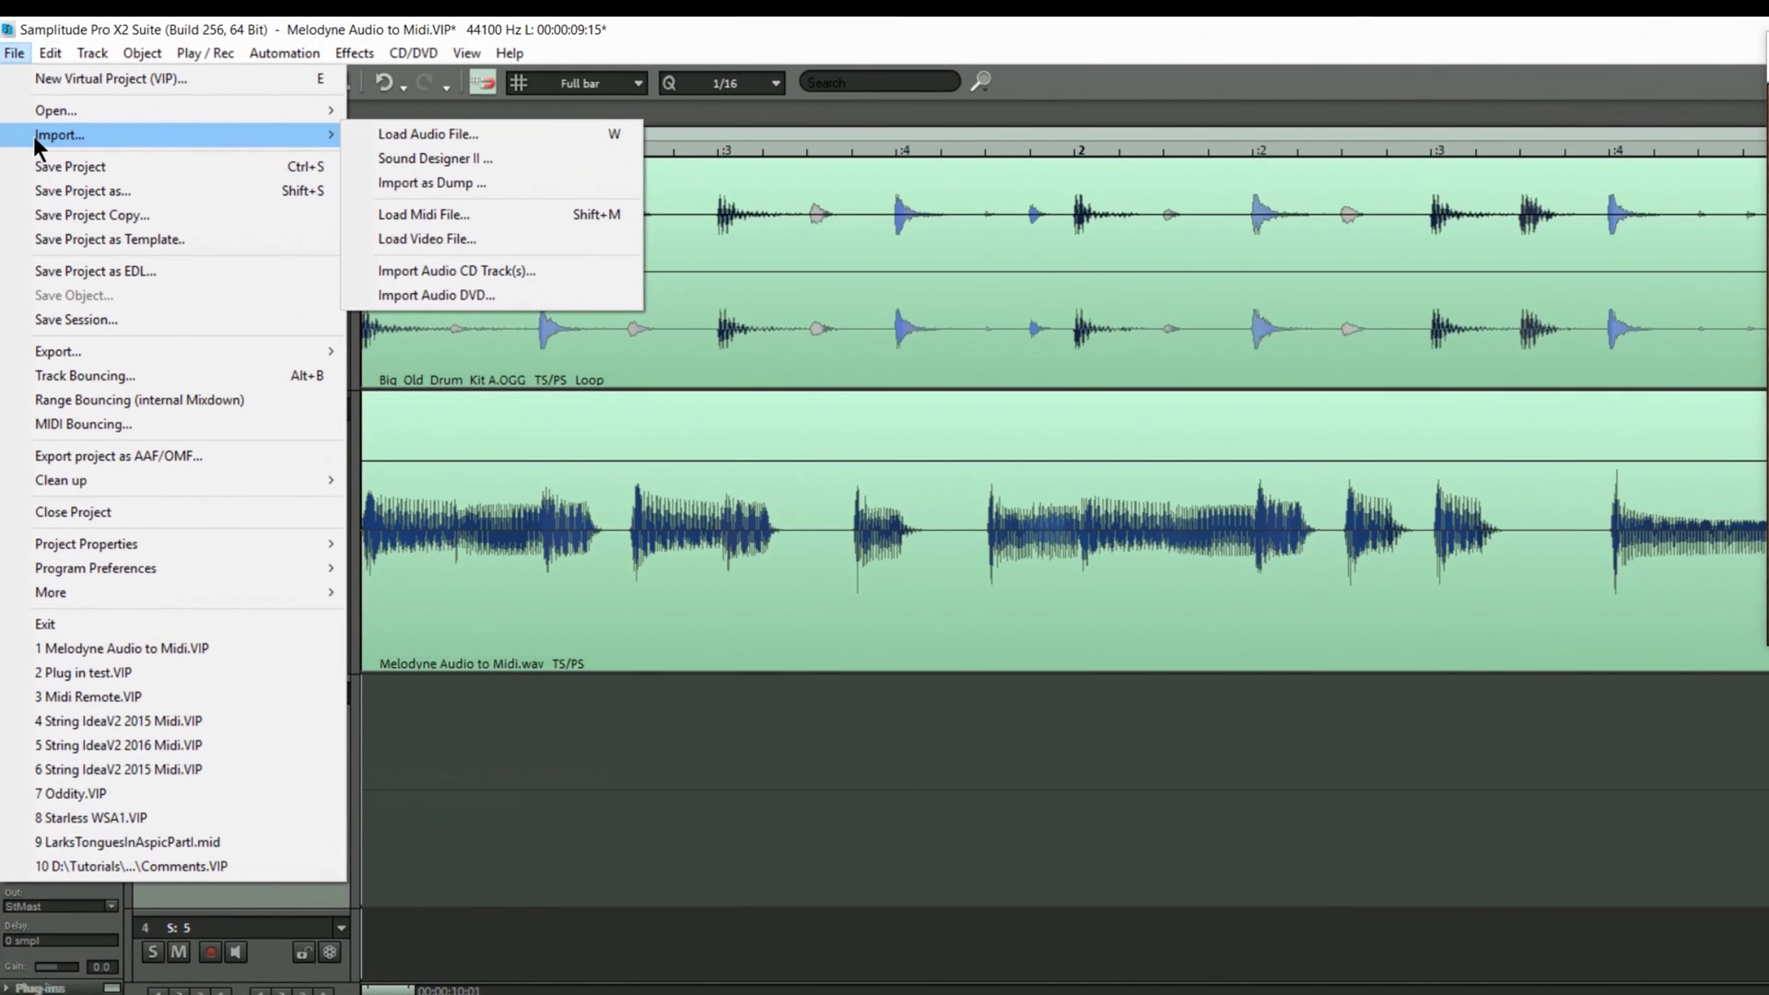
Load Bass.mid onto the Juno track as 'Single Track: mix to one VIP track'
click(439, 214)
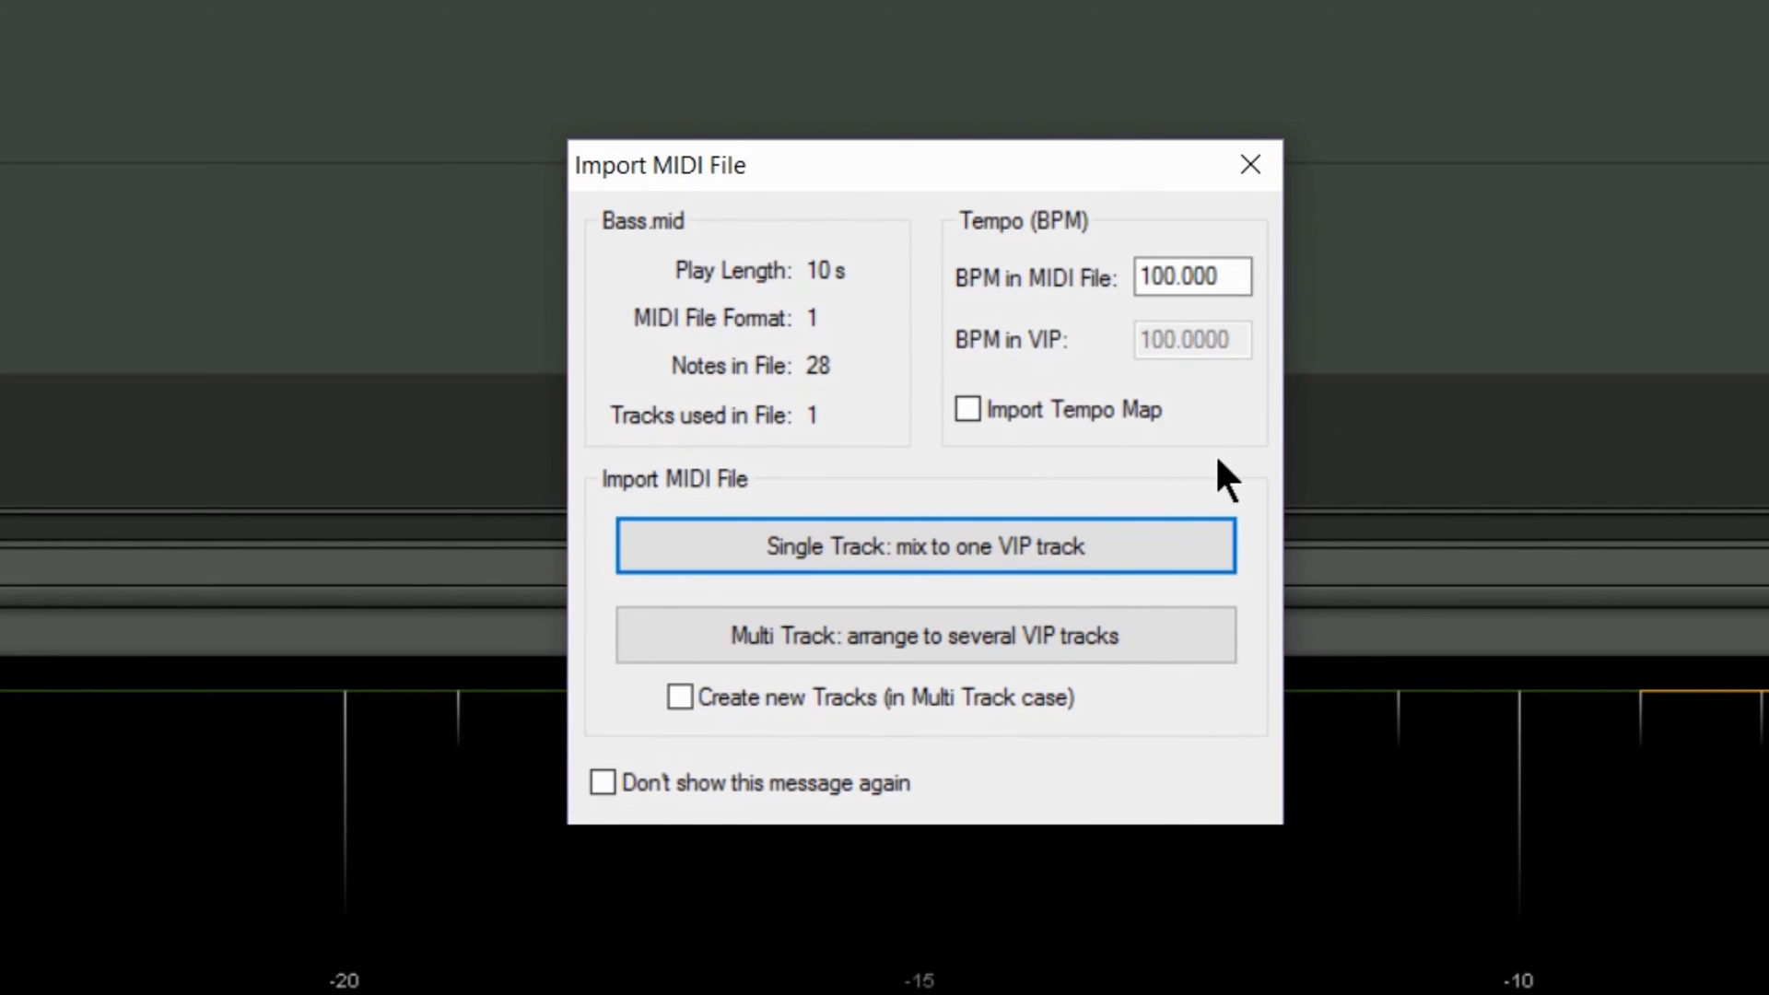
click(1117, 544)
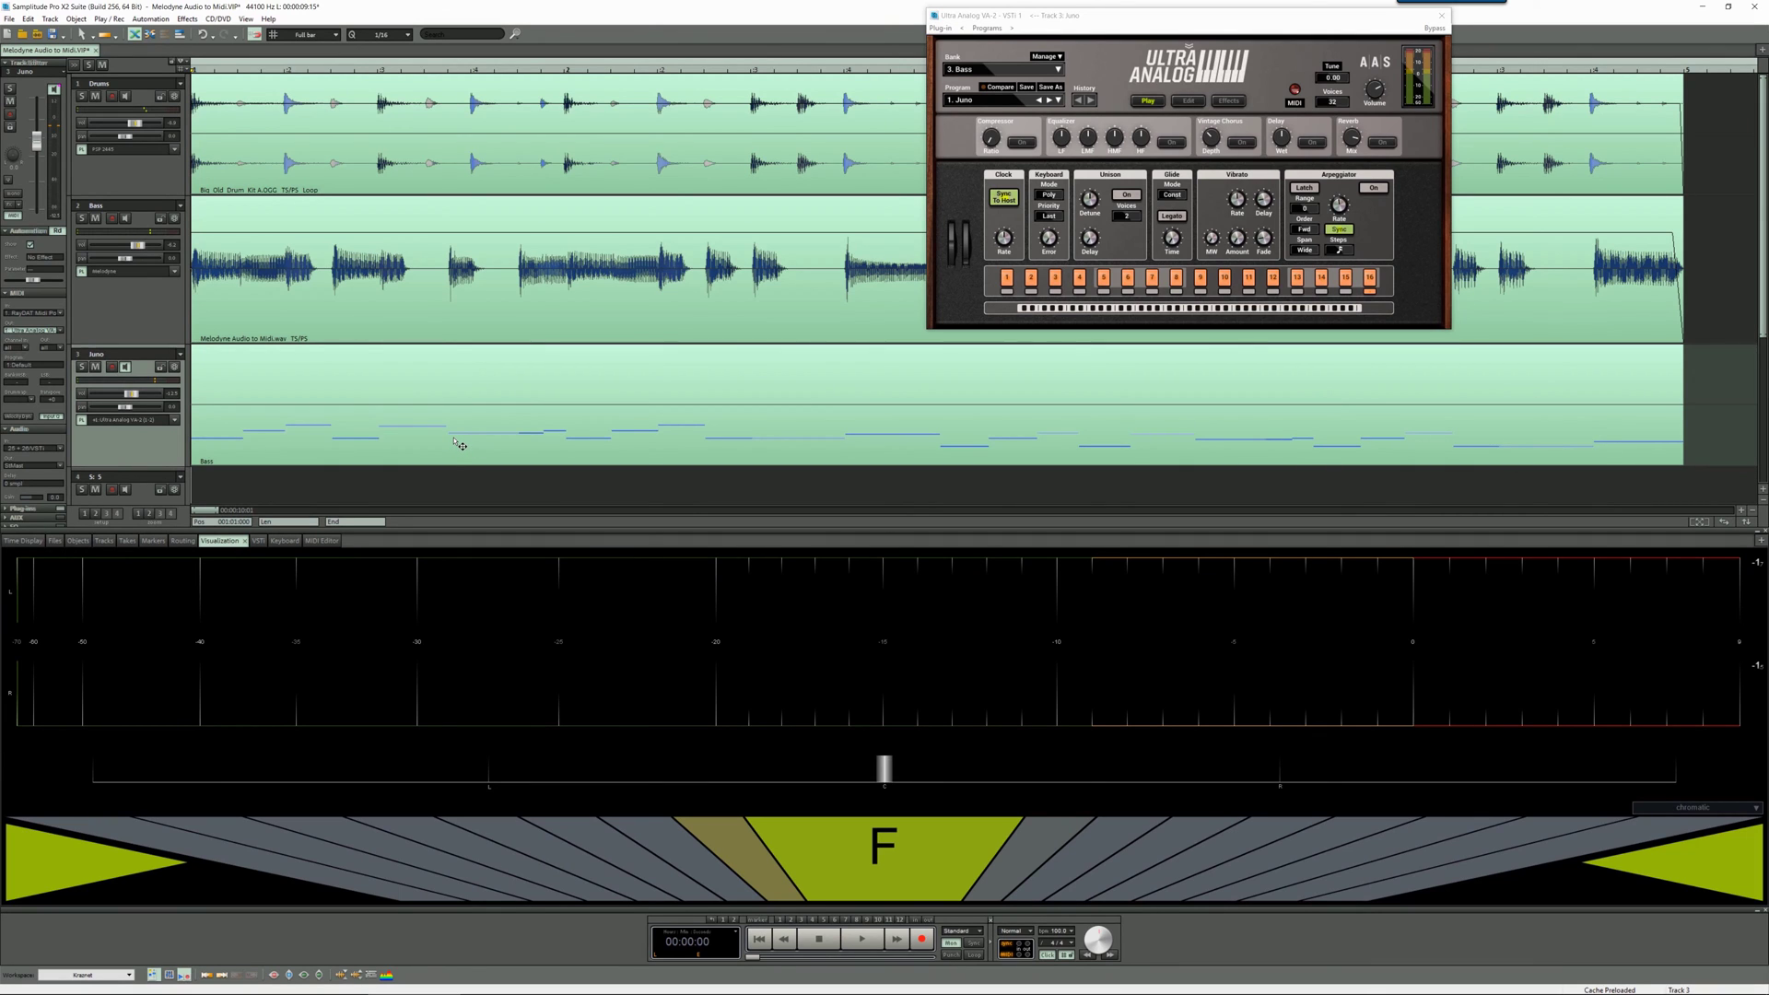
Play the project with the Juno track soloed to hear the imported MIDI bass
key(space)
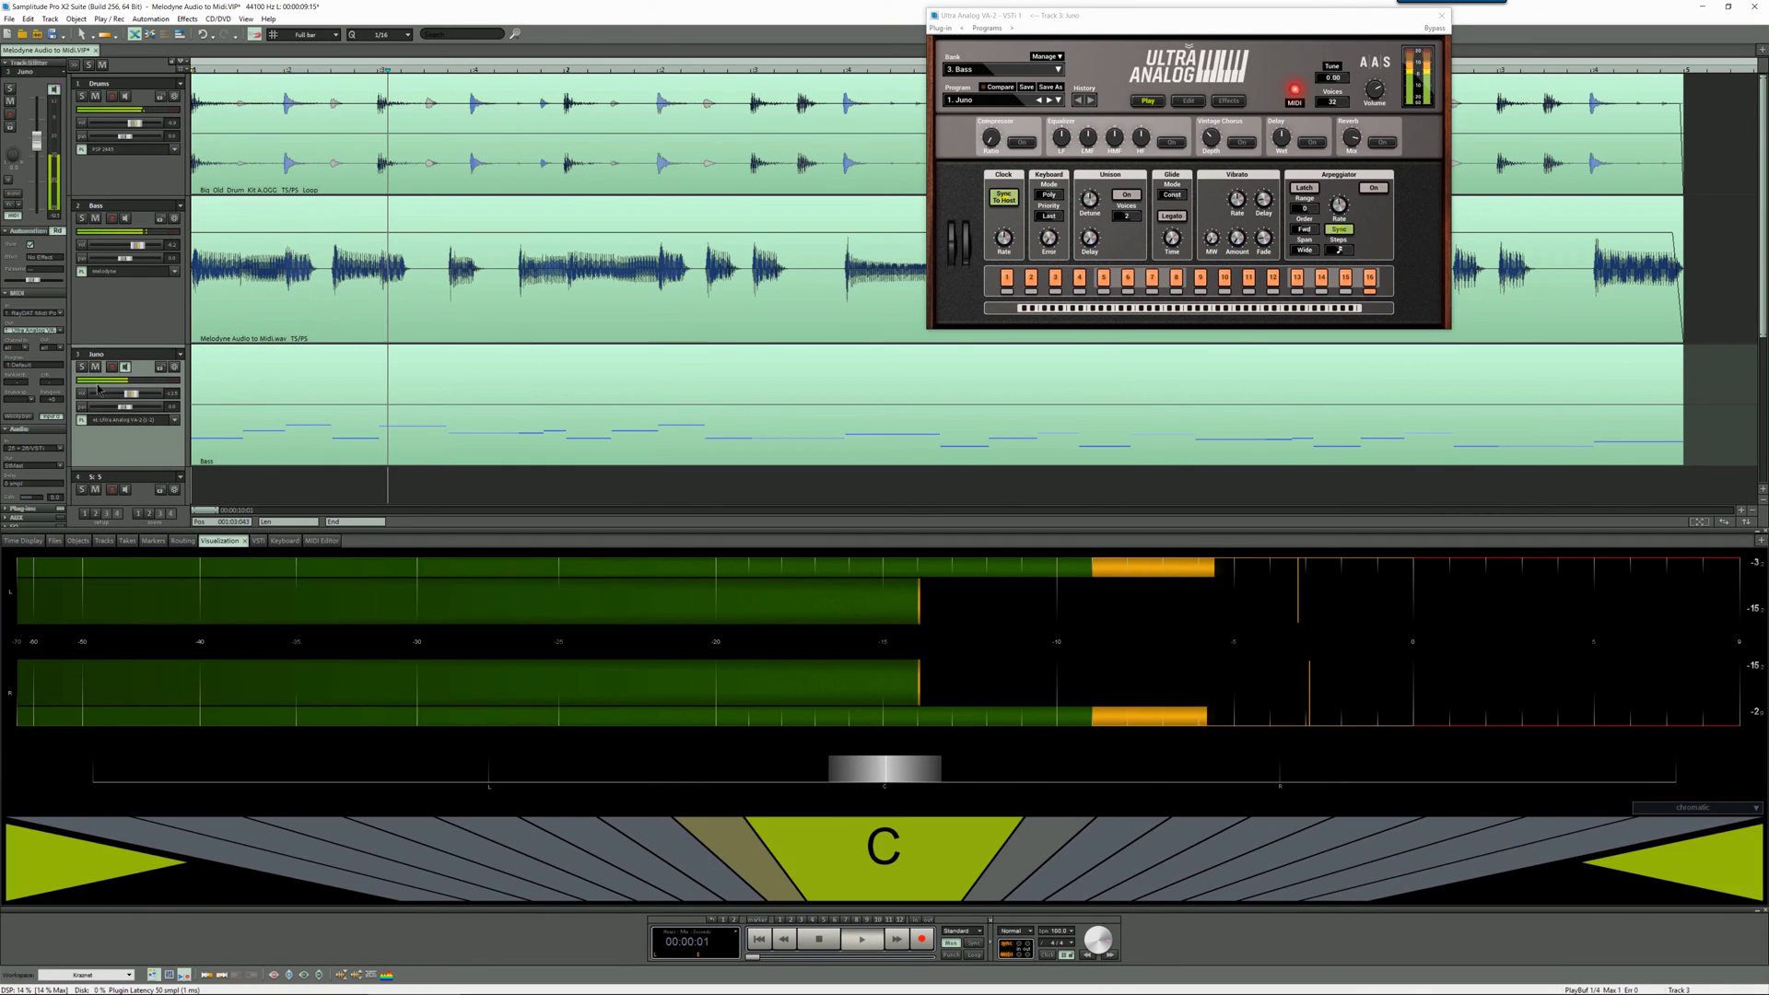
click(82, 367)
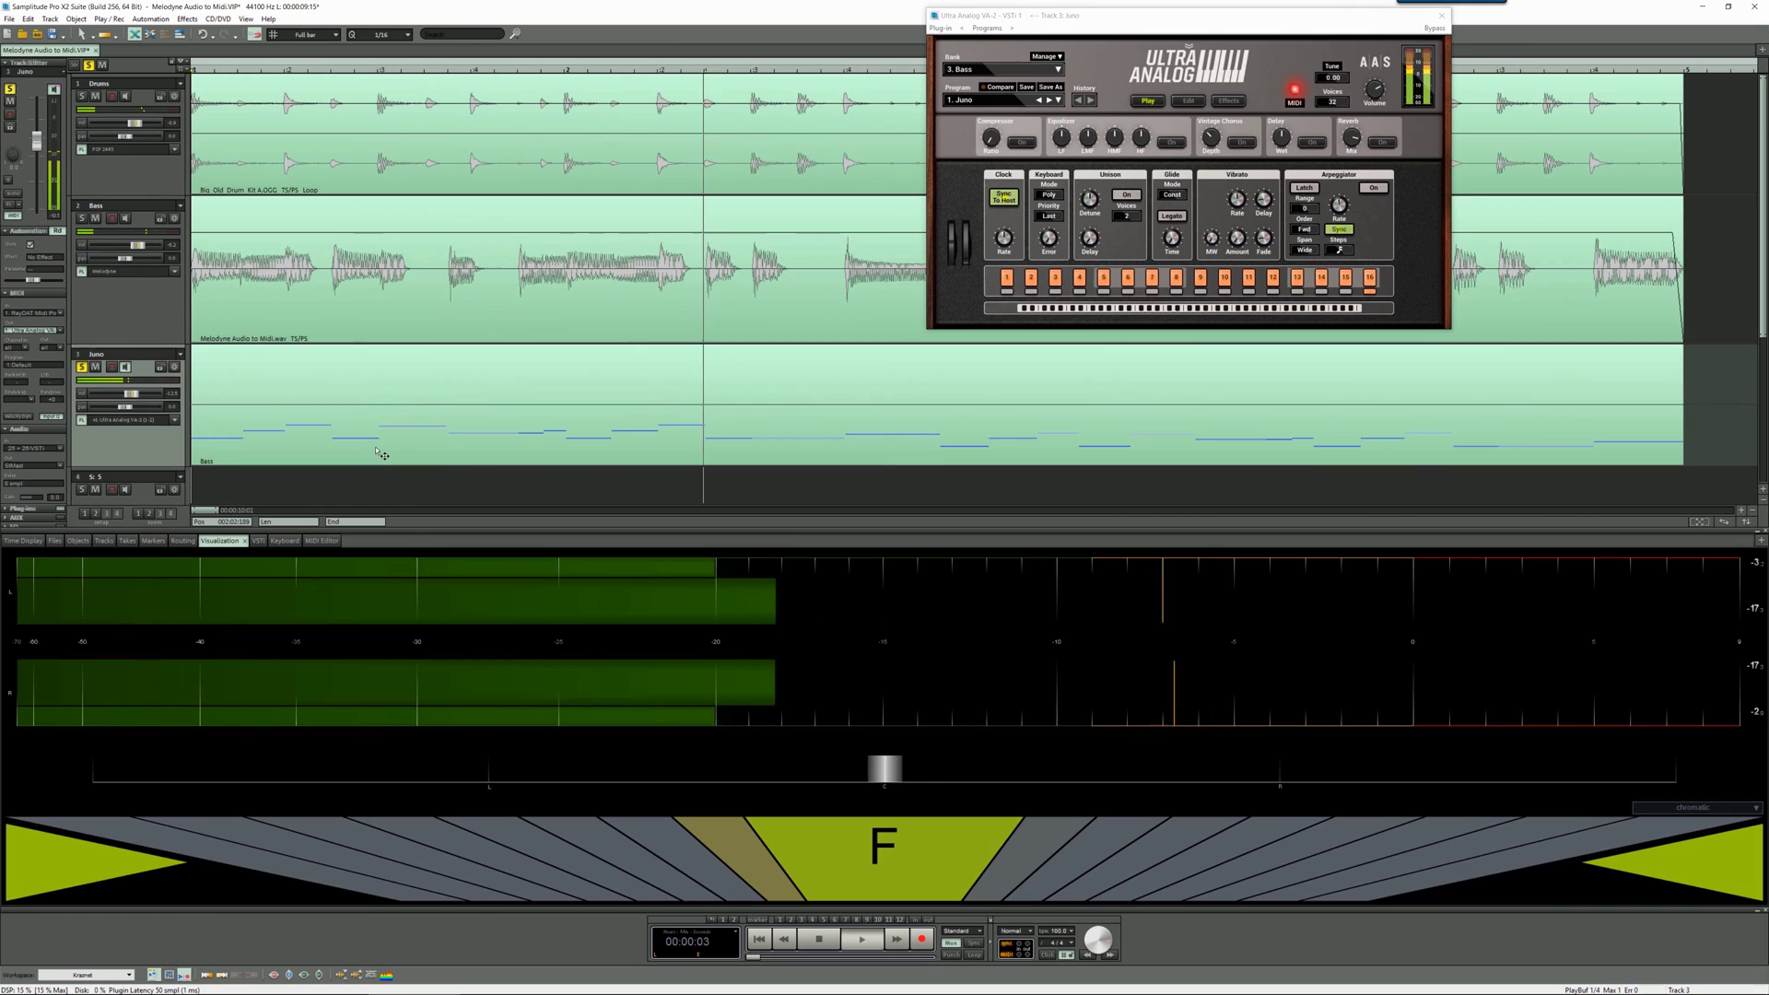
key(space)
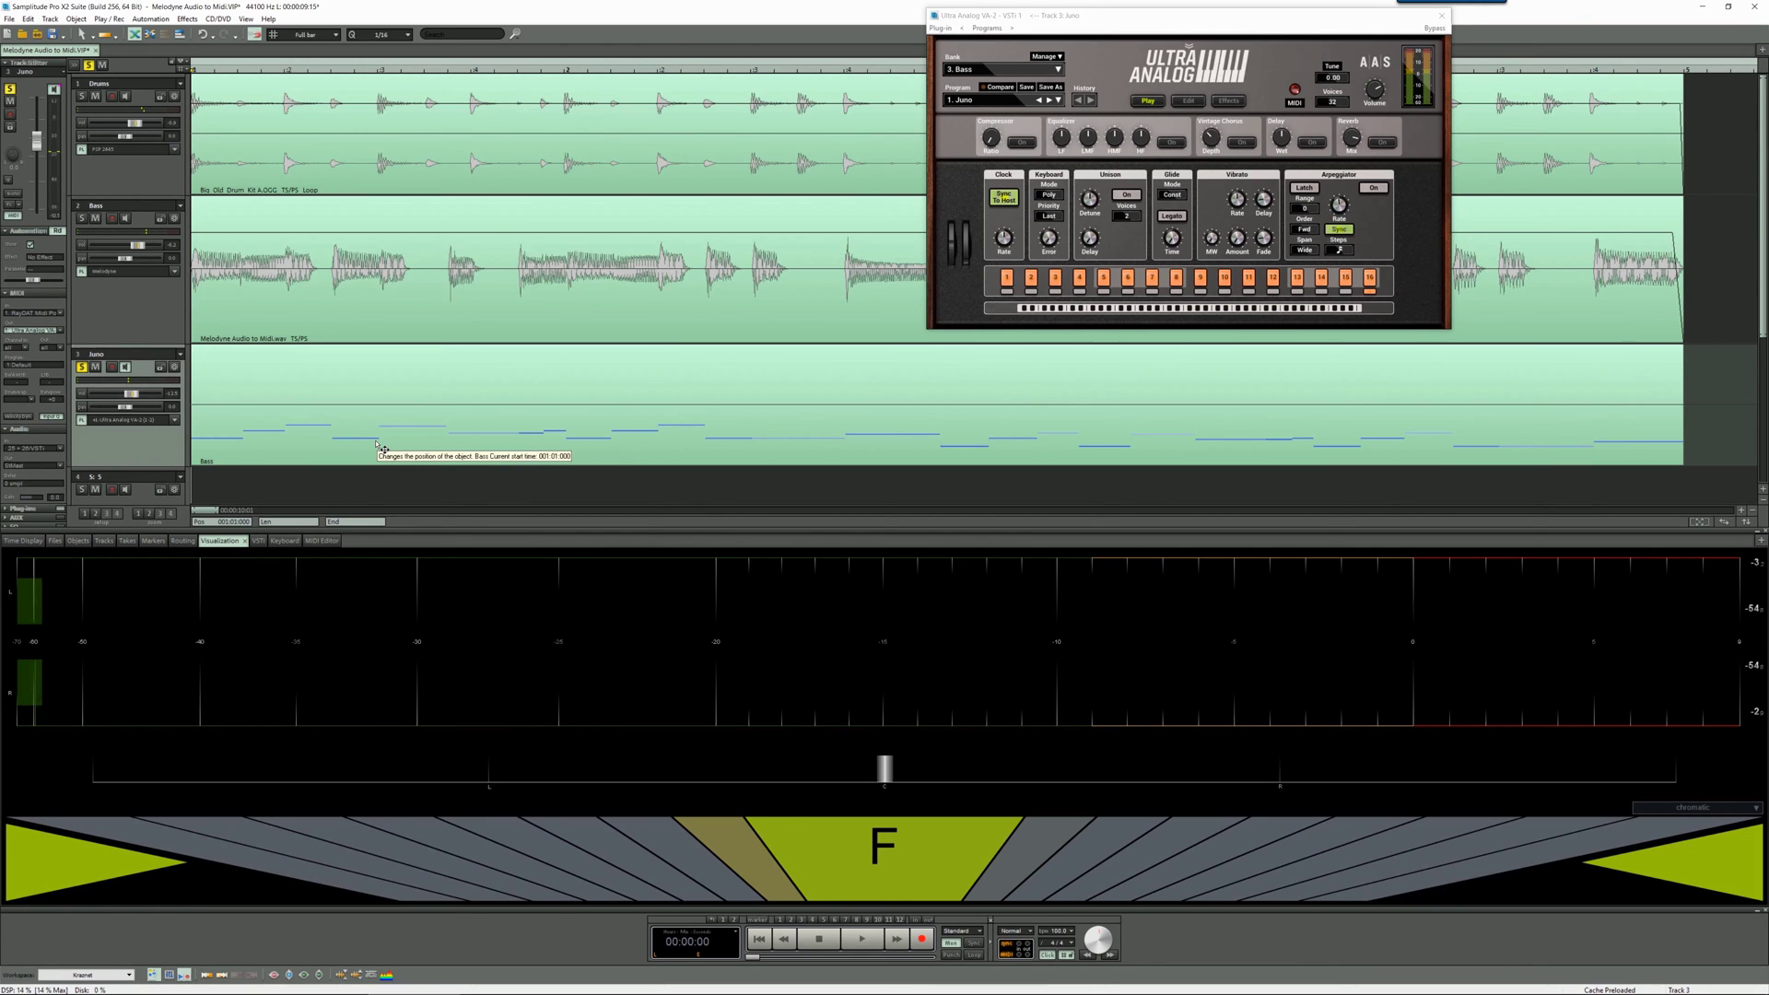
Open the Bass MIDI object in the MIDI Editor and raise all notes 12 semitones
double_click(382, 449)
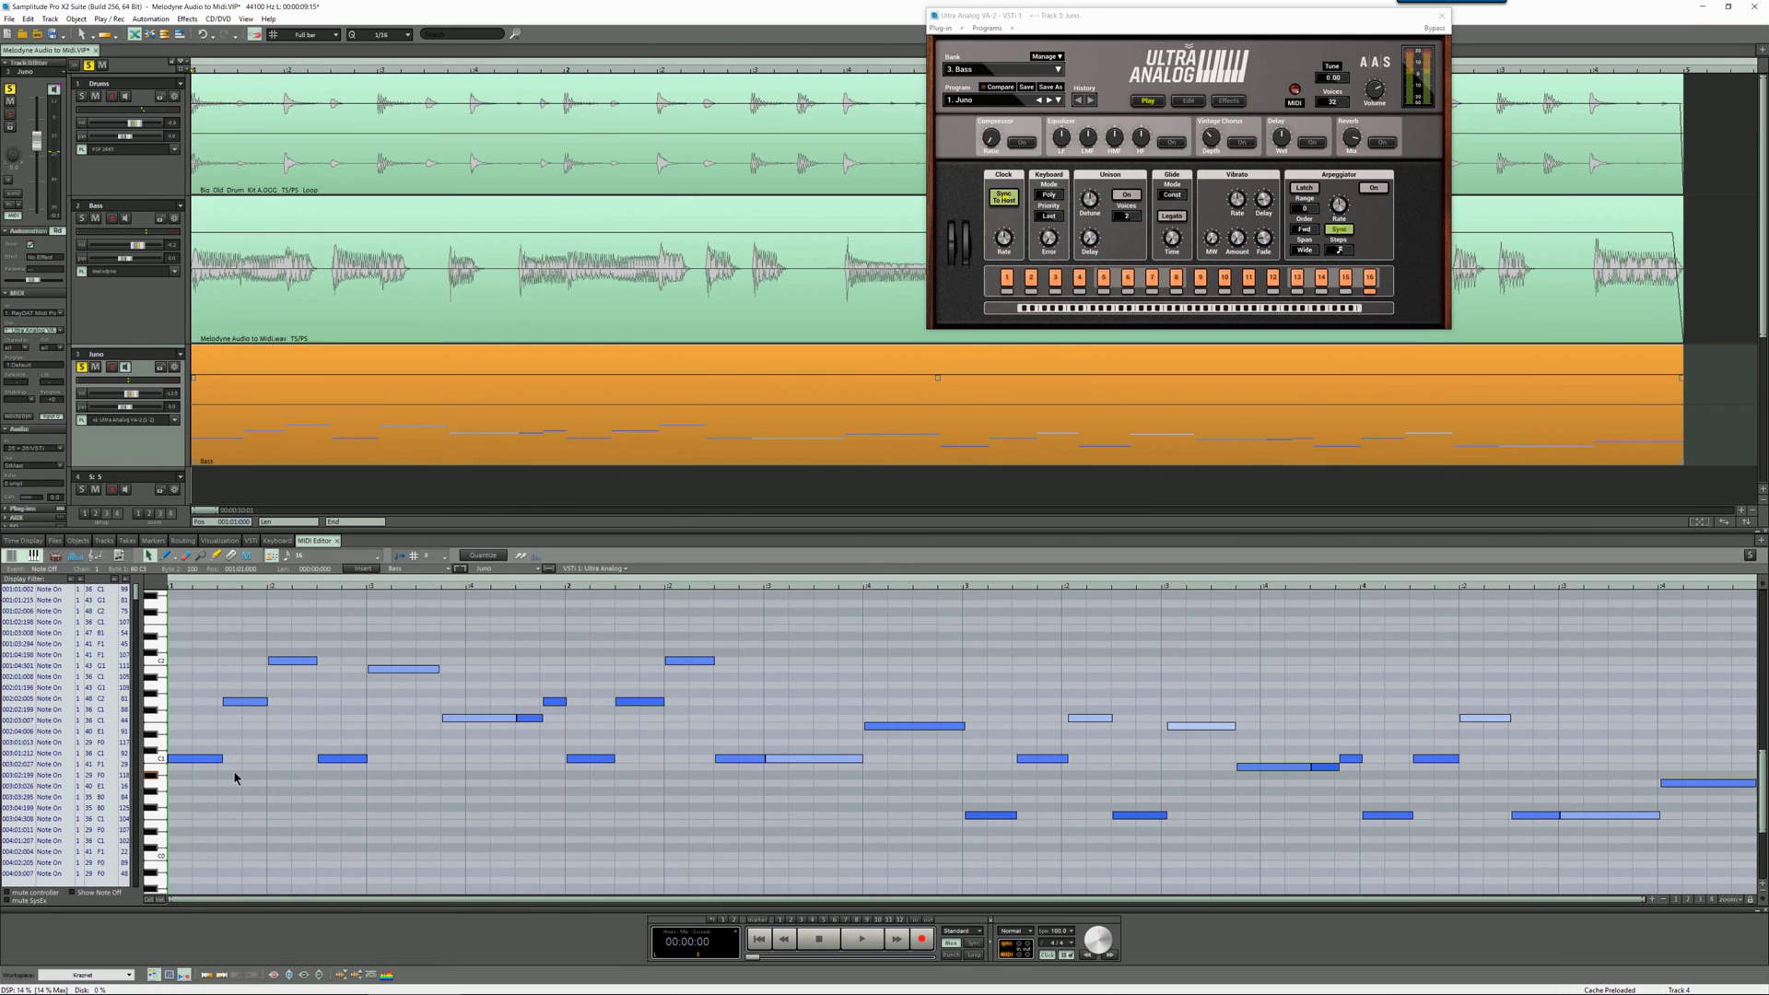
key(ctrl+a)
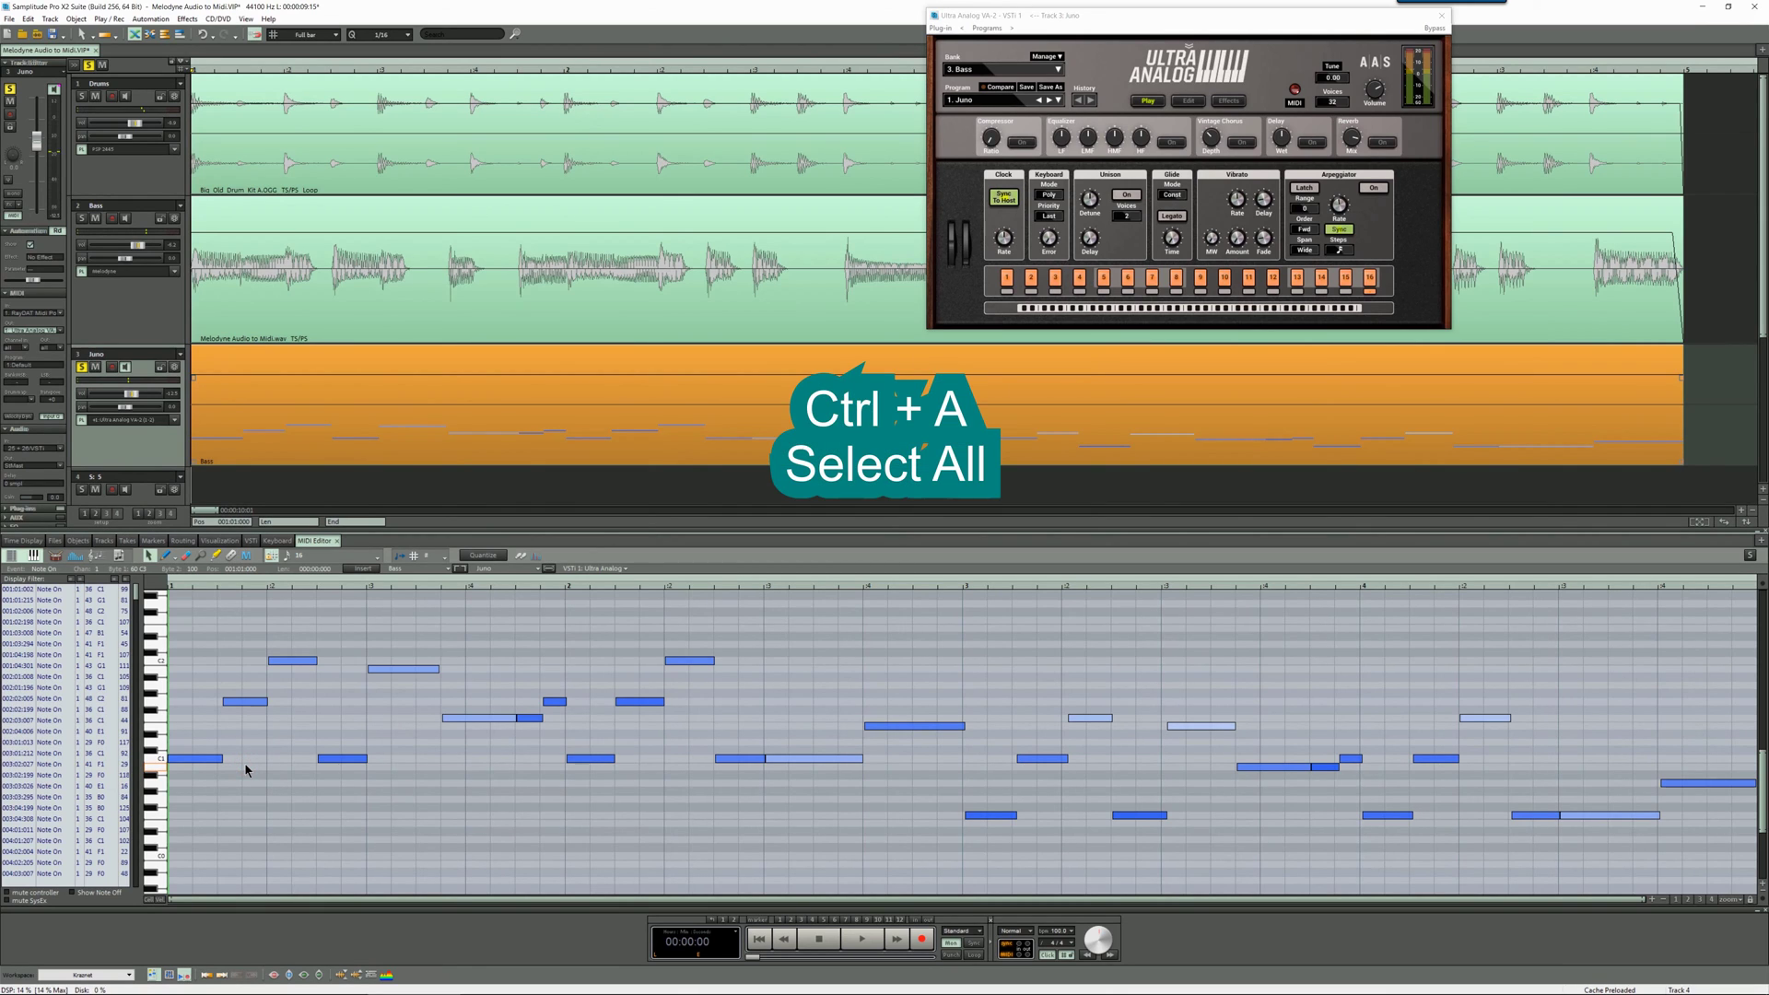
key(ctrl+a)
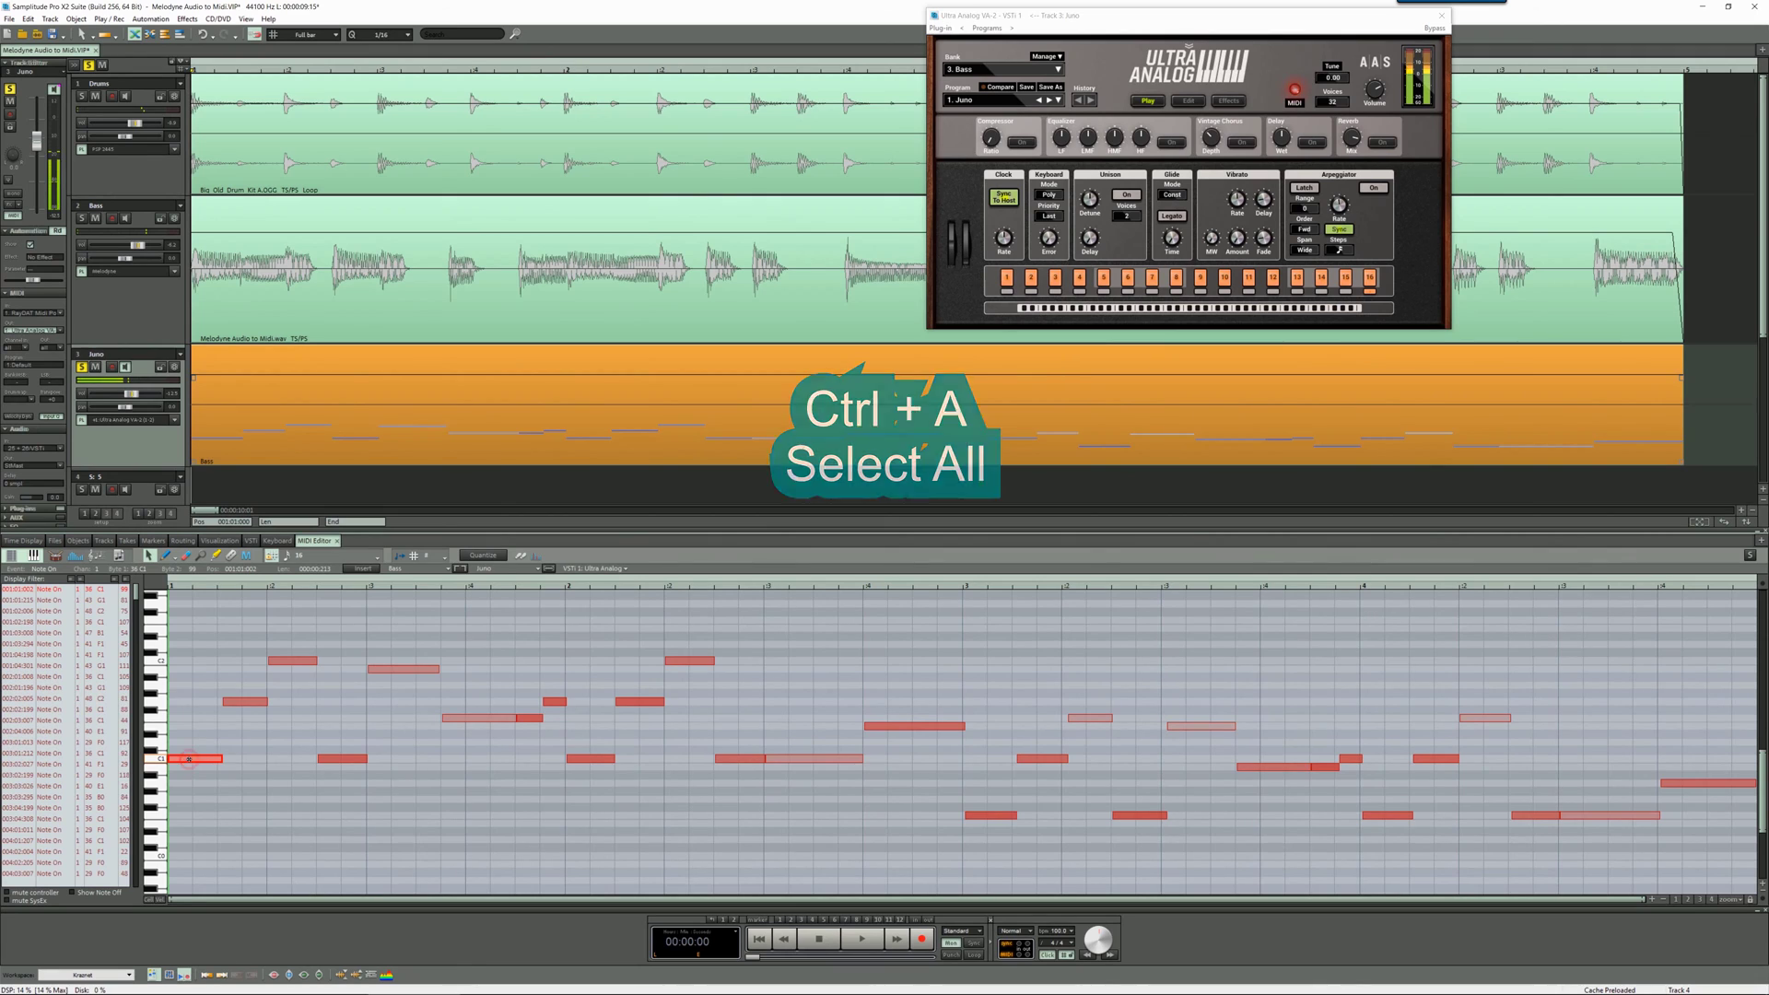
drag(189, 759, 182, 661)
Play back the octave-raised bass line, then stop
drag(1763, 813, 1765, 790)
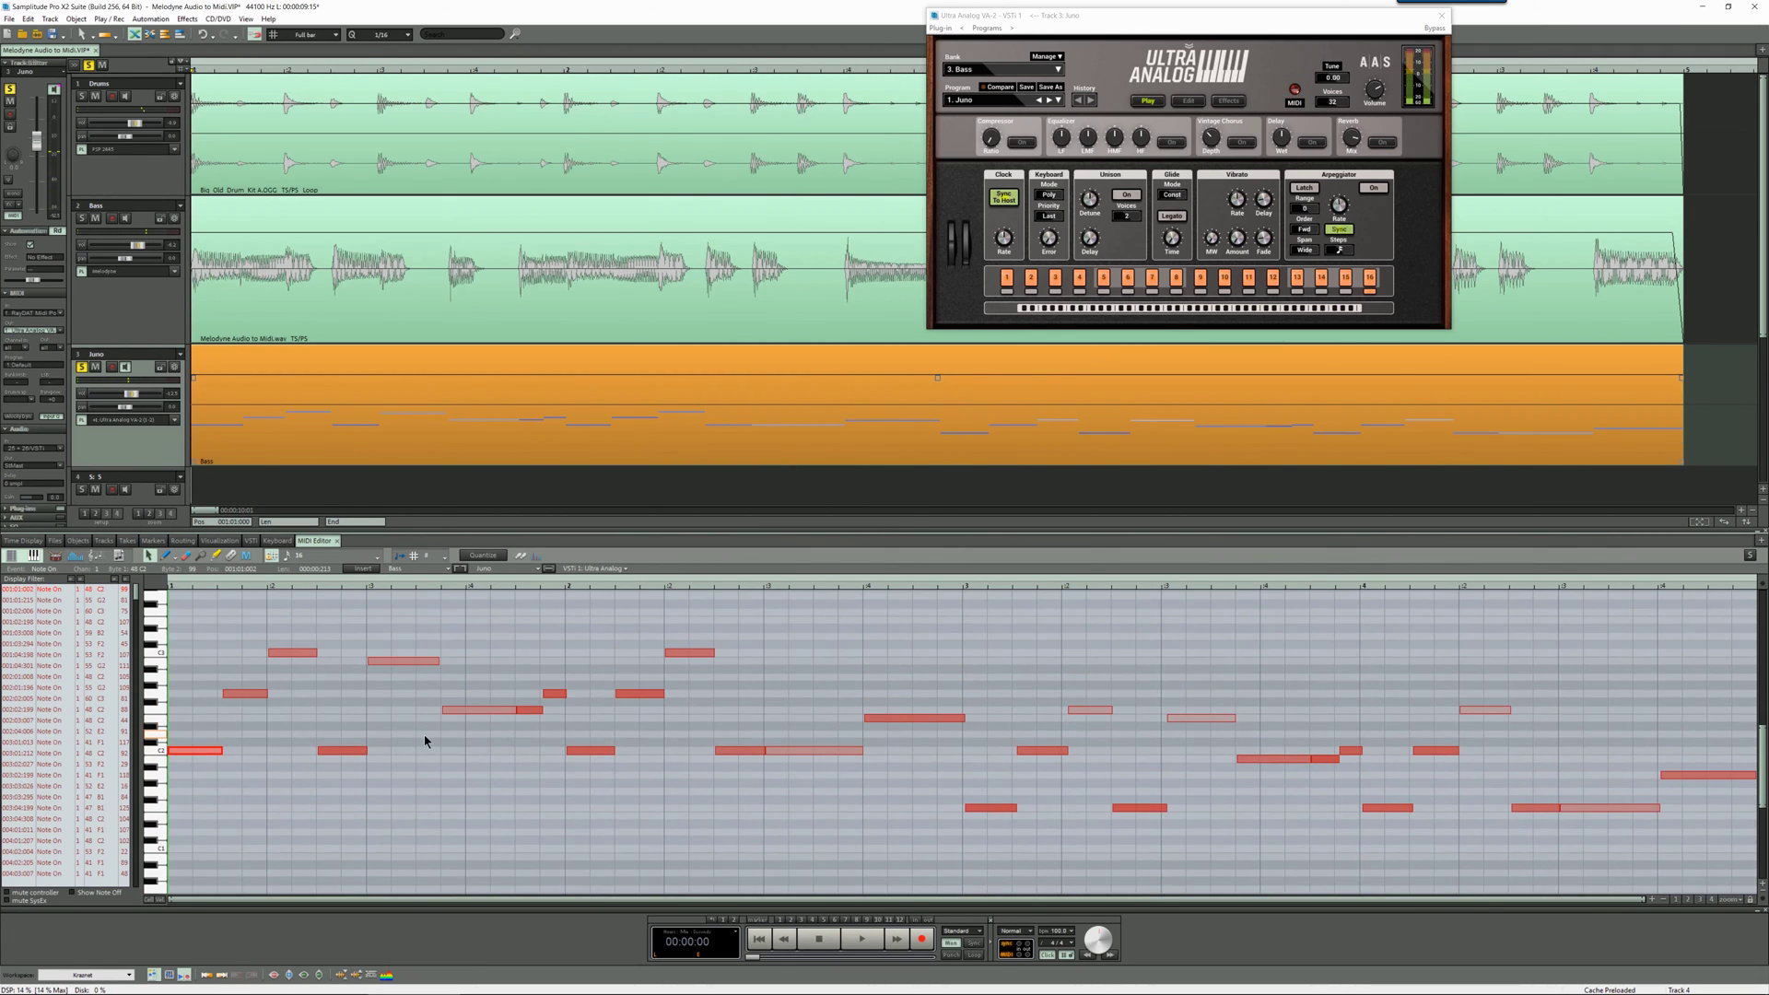
key(space)
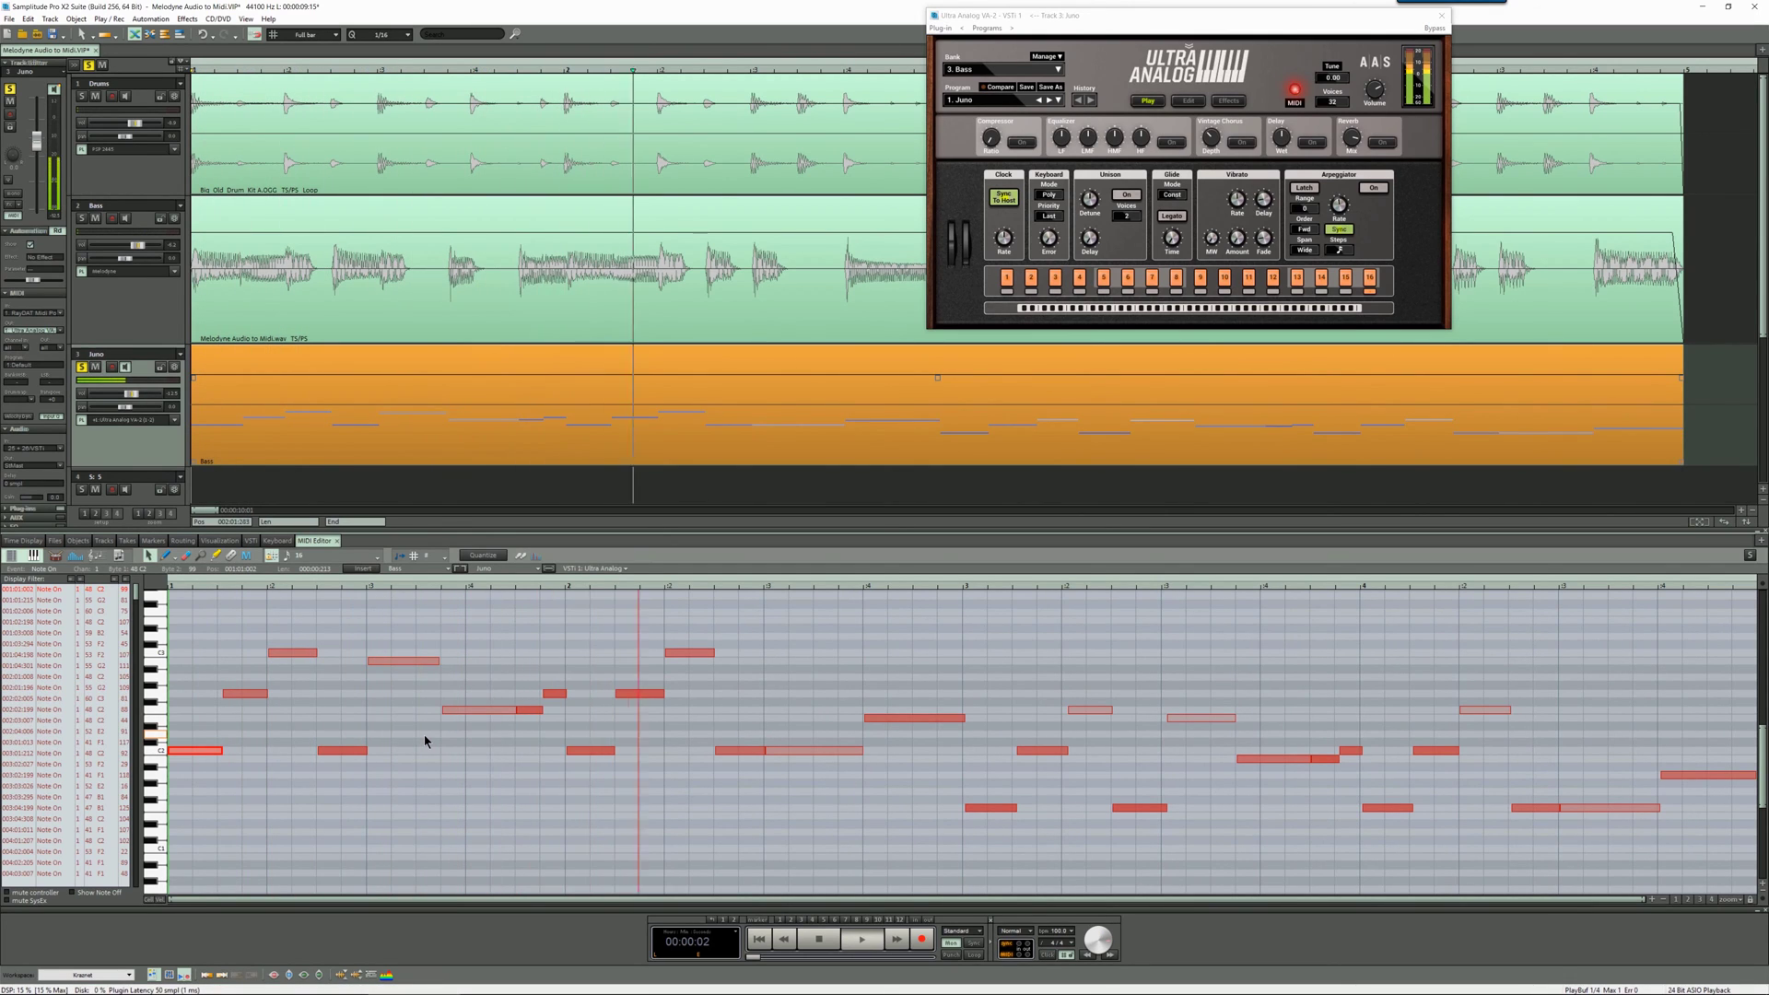
key(space)
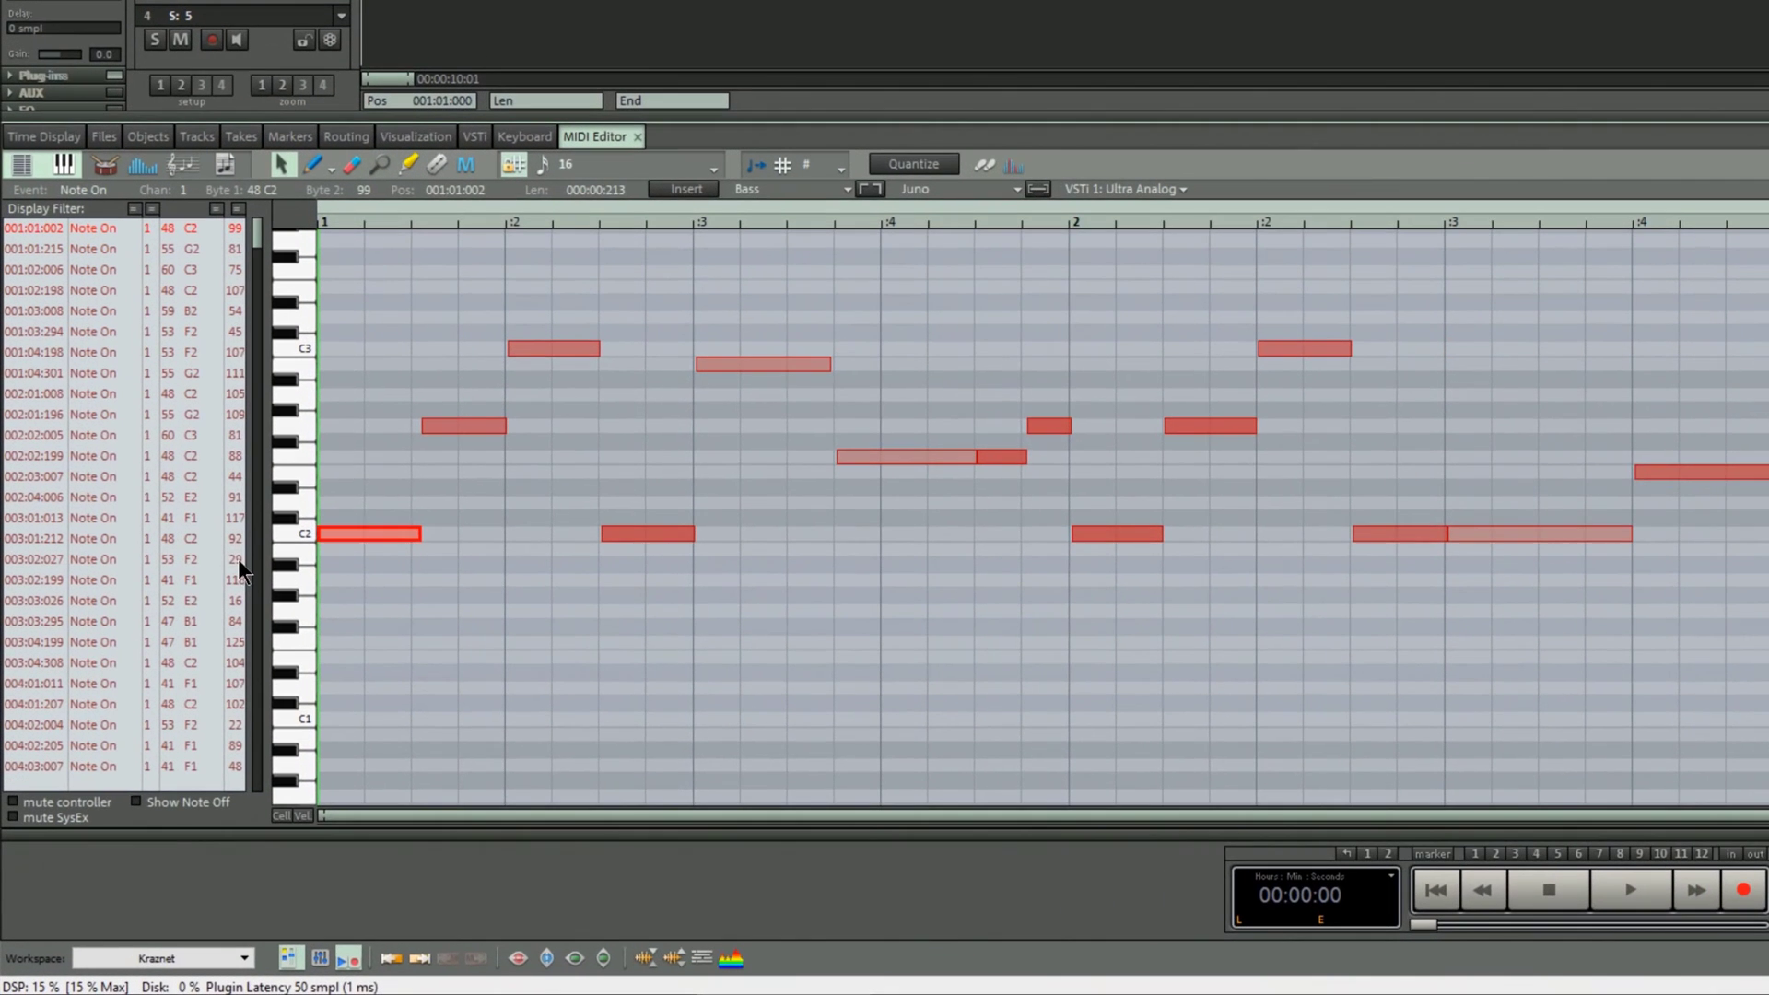
Raise the selected notes' velocities to 127, starting from the quiet F2 note, and audition
click(124, 764)
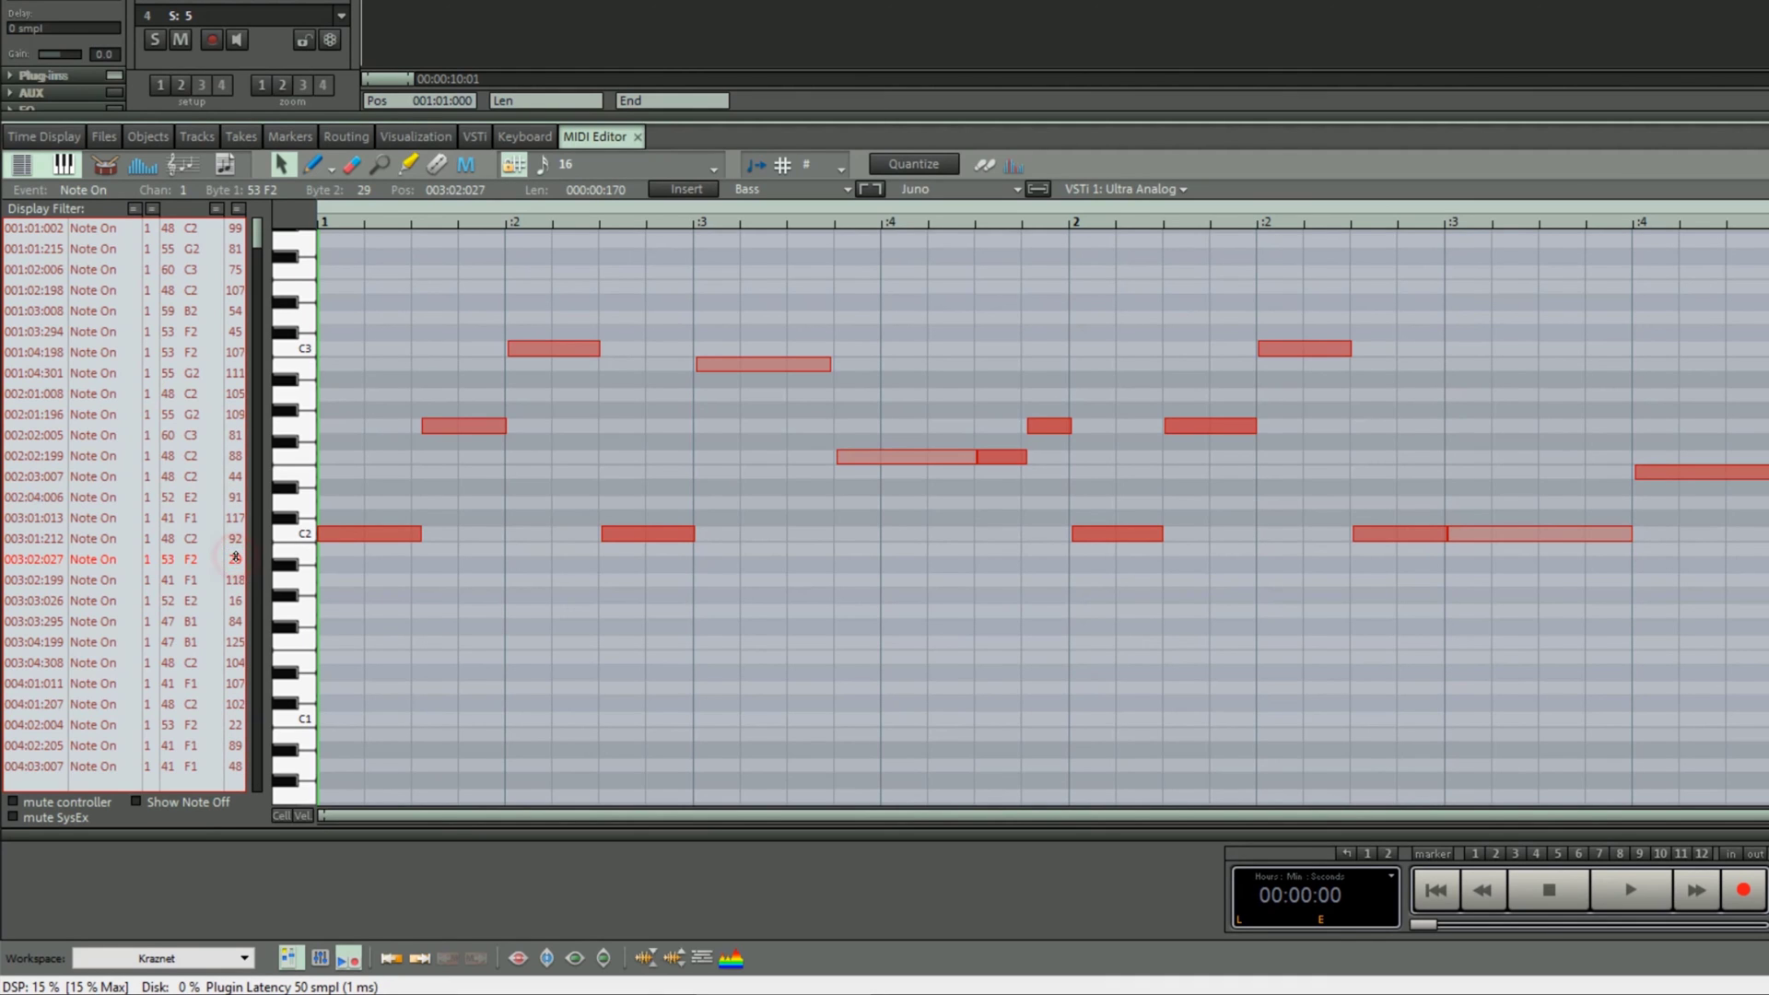
drag(236, 556, 250, 178)
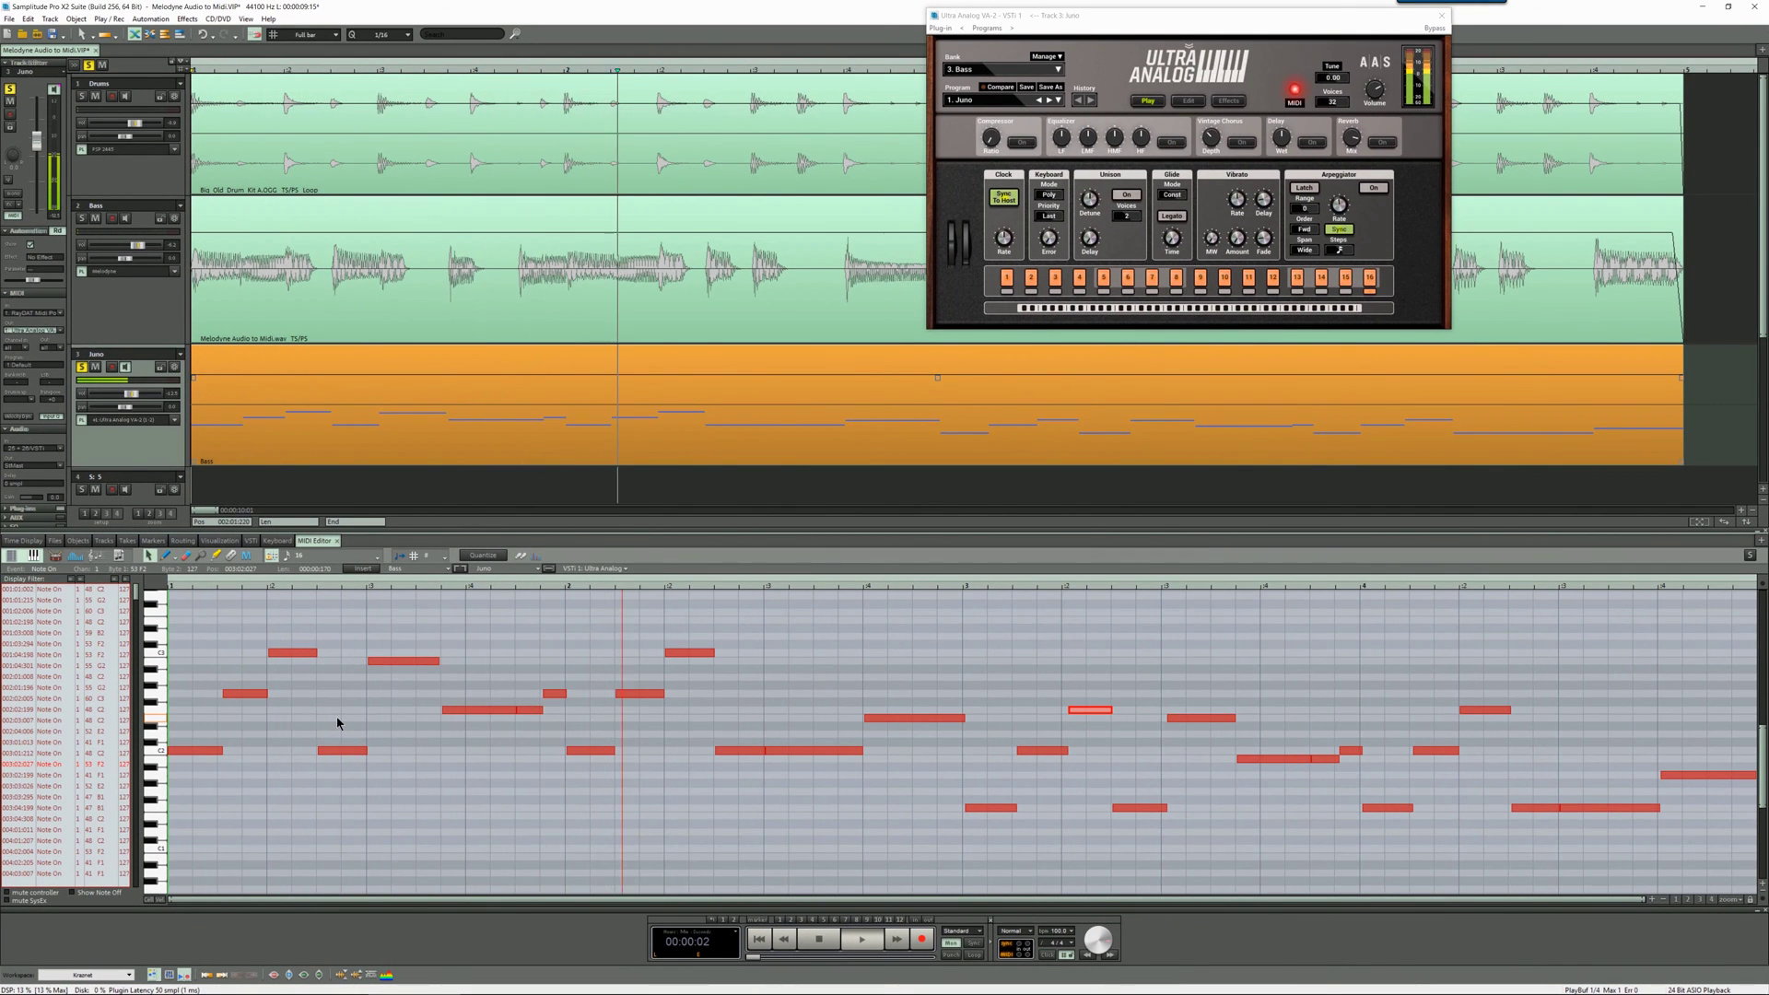
key(space)
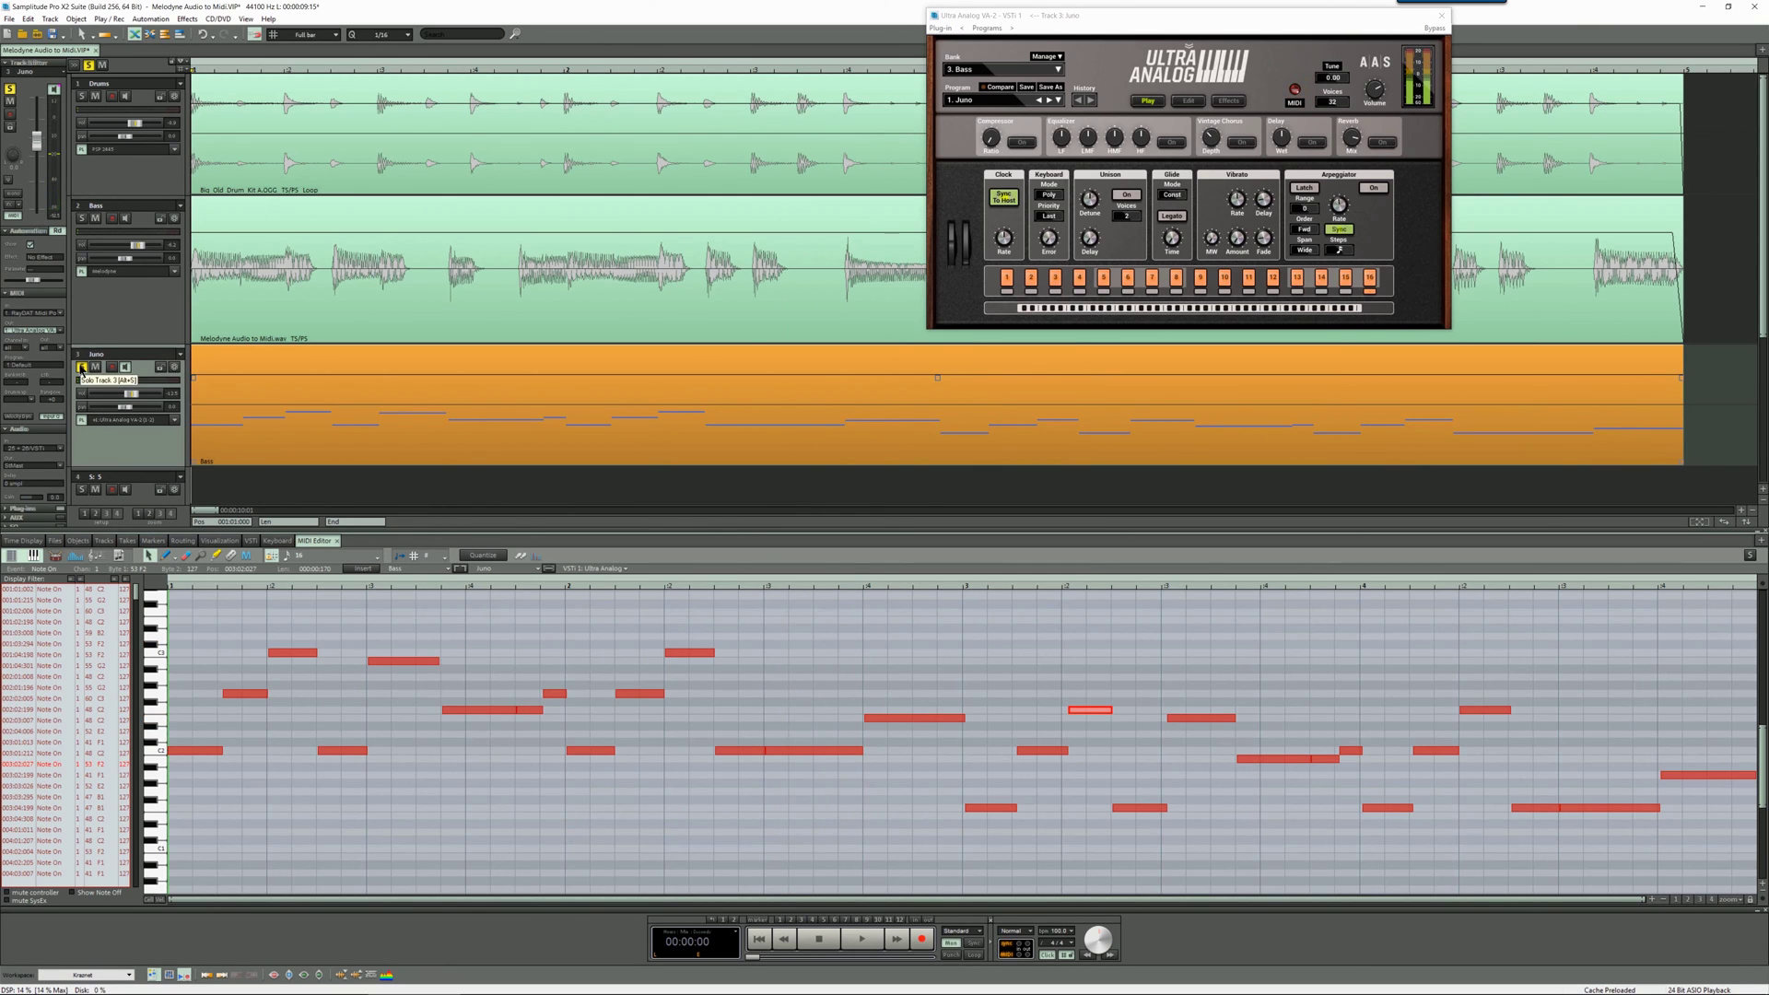
Turn off the Juno track's solo and play the full mix
click(81, 368)
key(space)
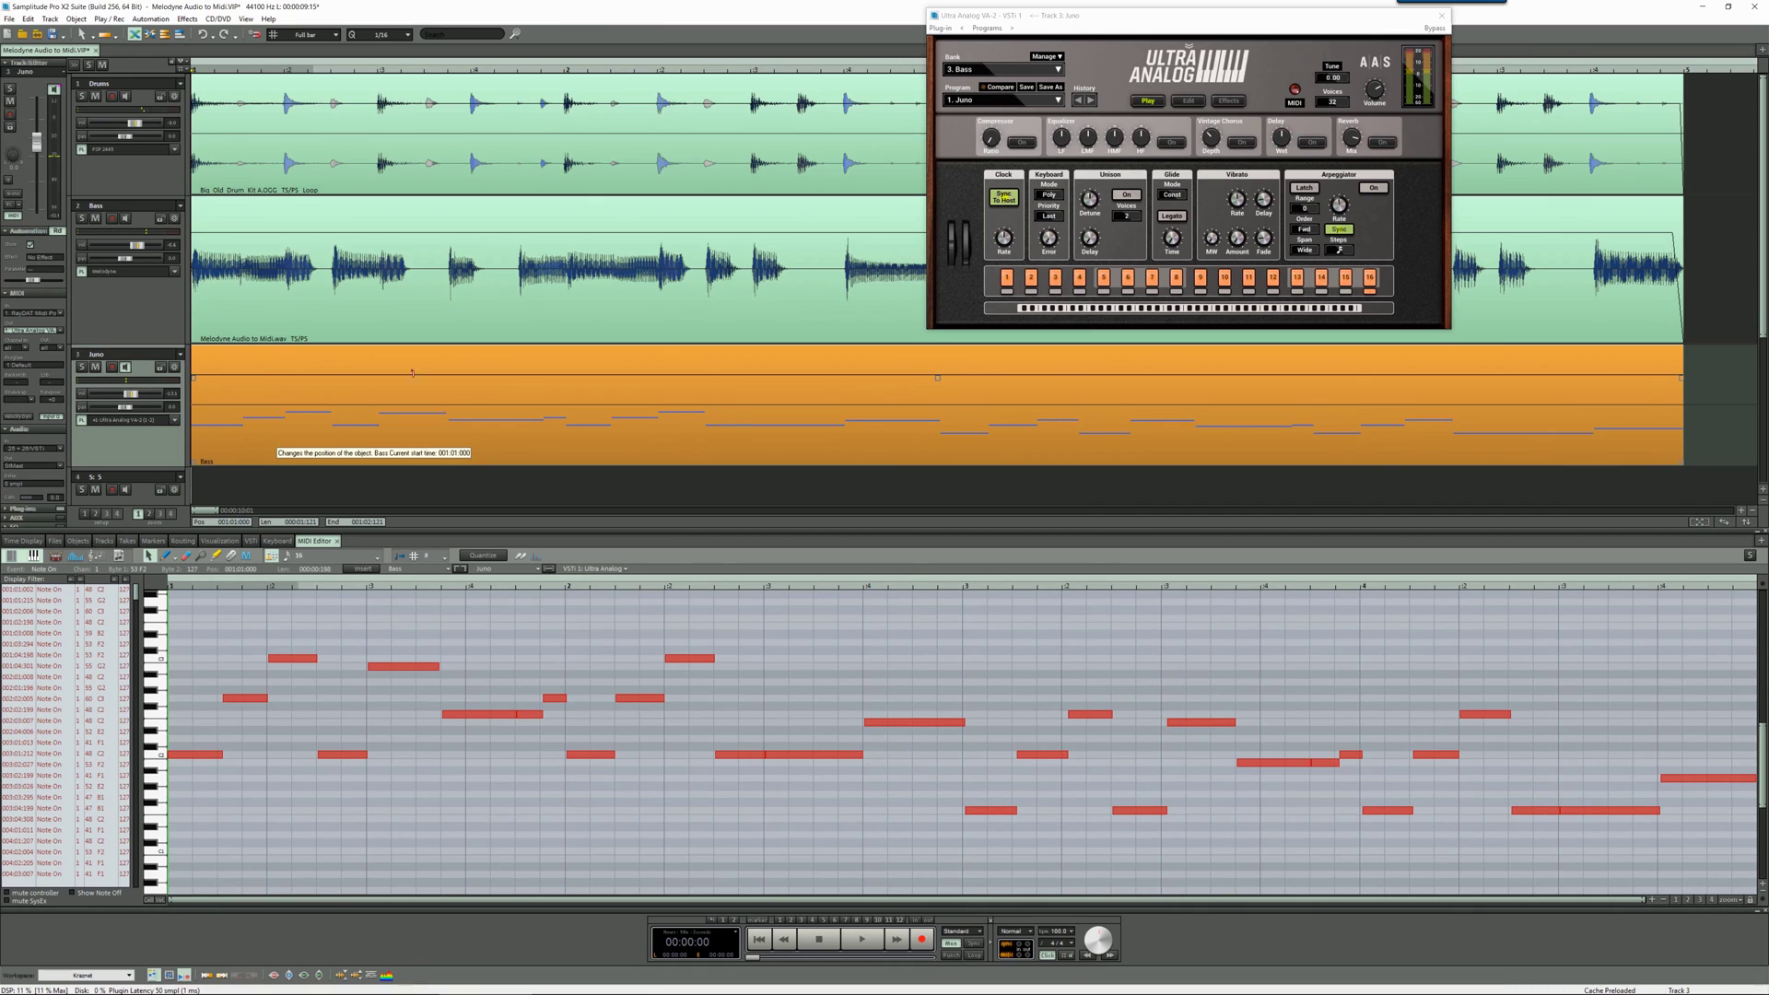
Close Ultra Analog and shorten the bass notes with the MIDI Editor's note-length function
click(1438, 17)
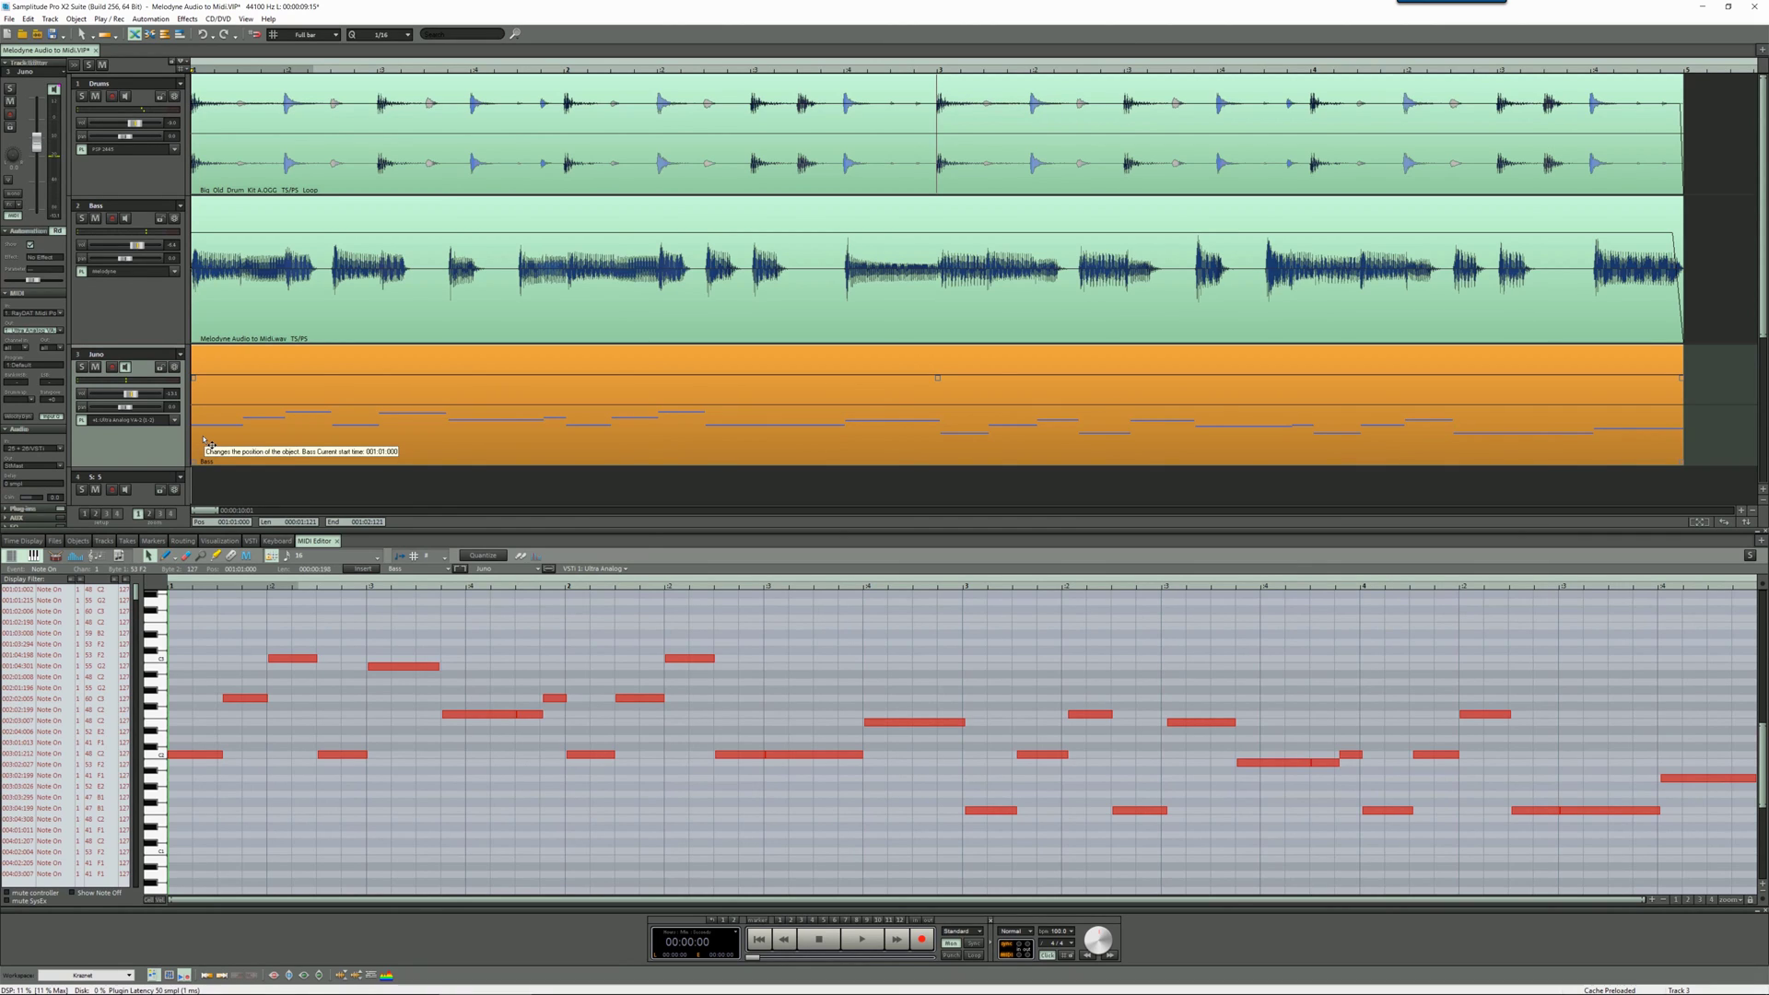
click(561, 558)
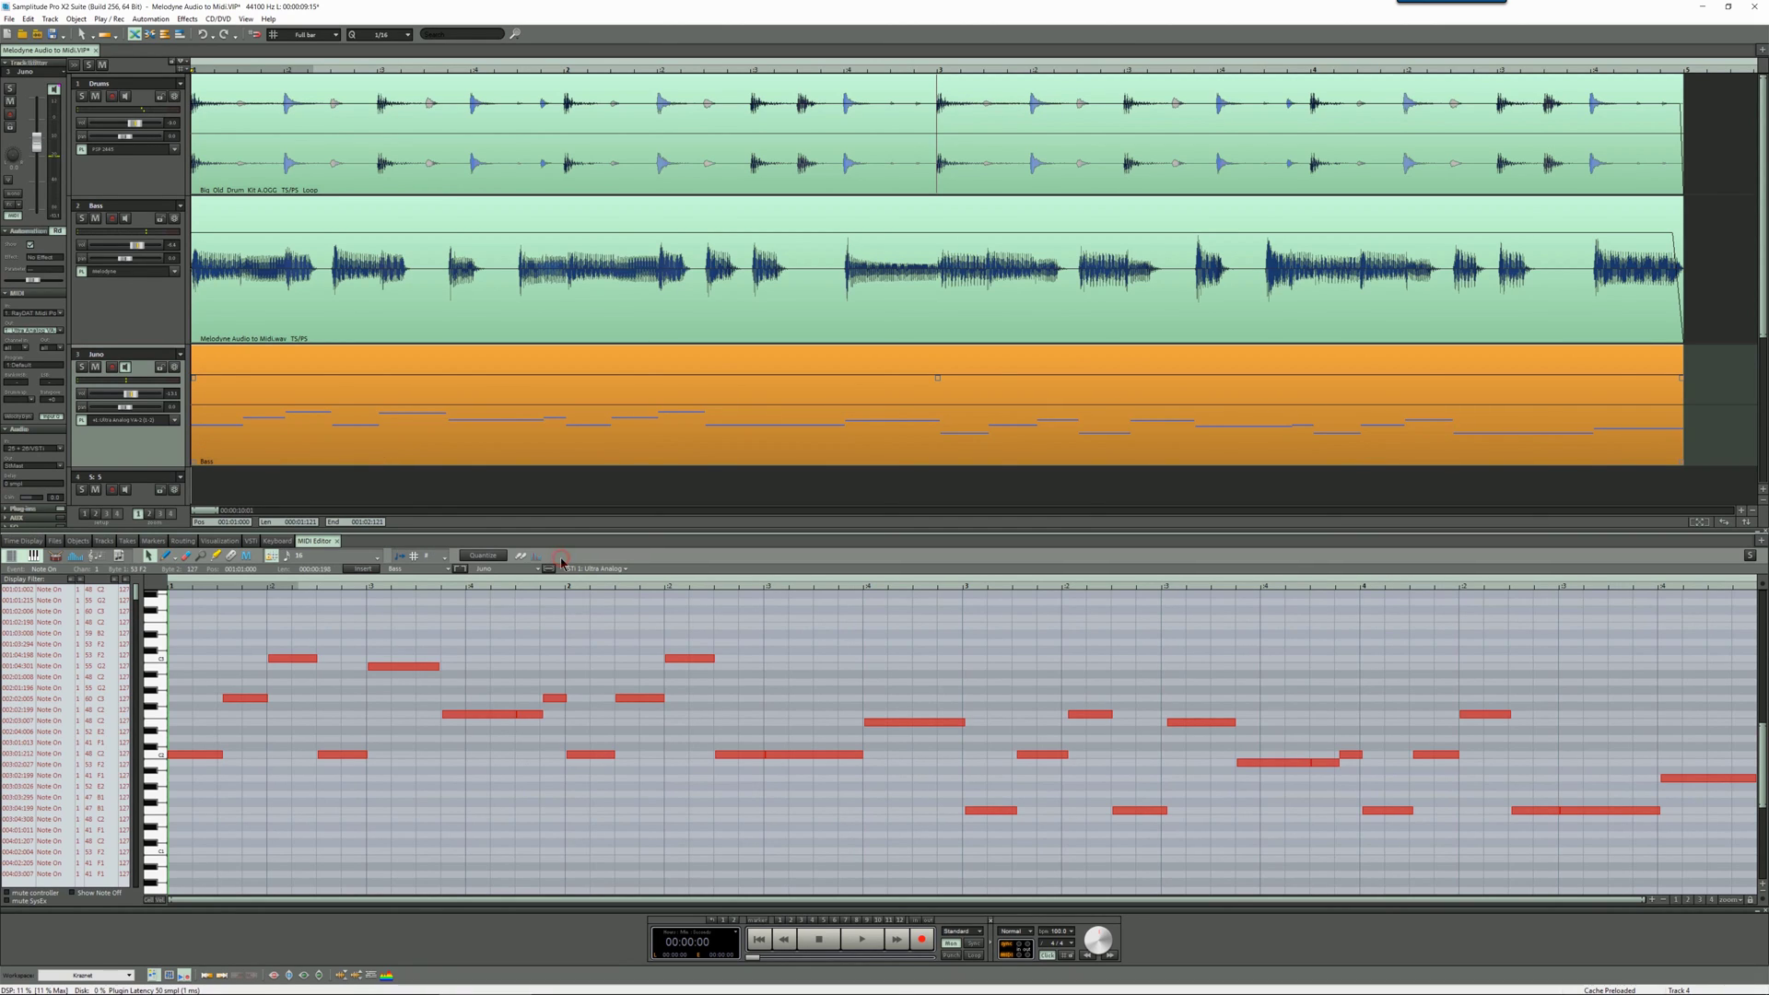
key(space)
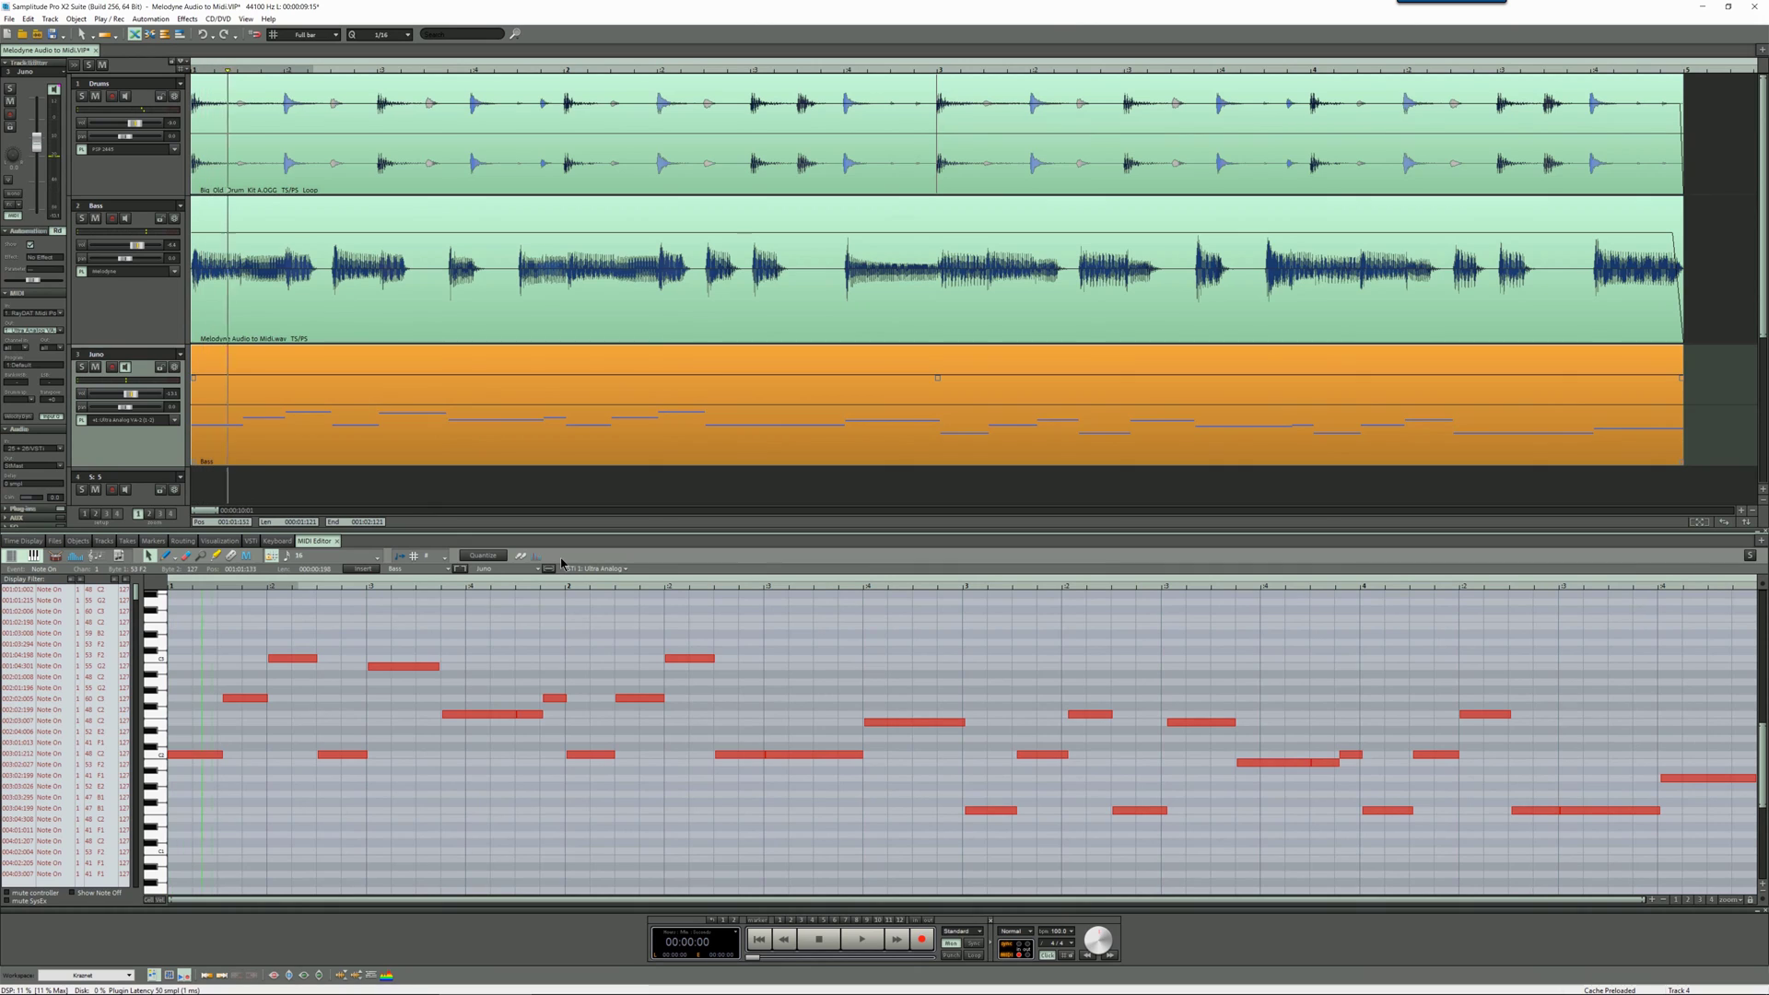
key(space)
click(317, 685)
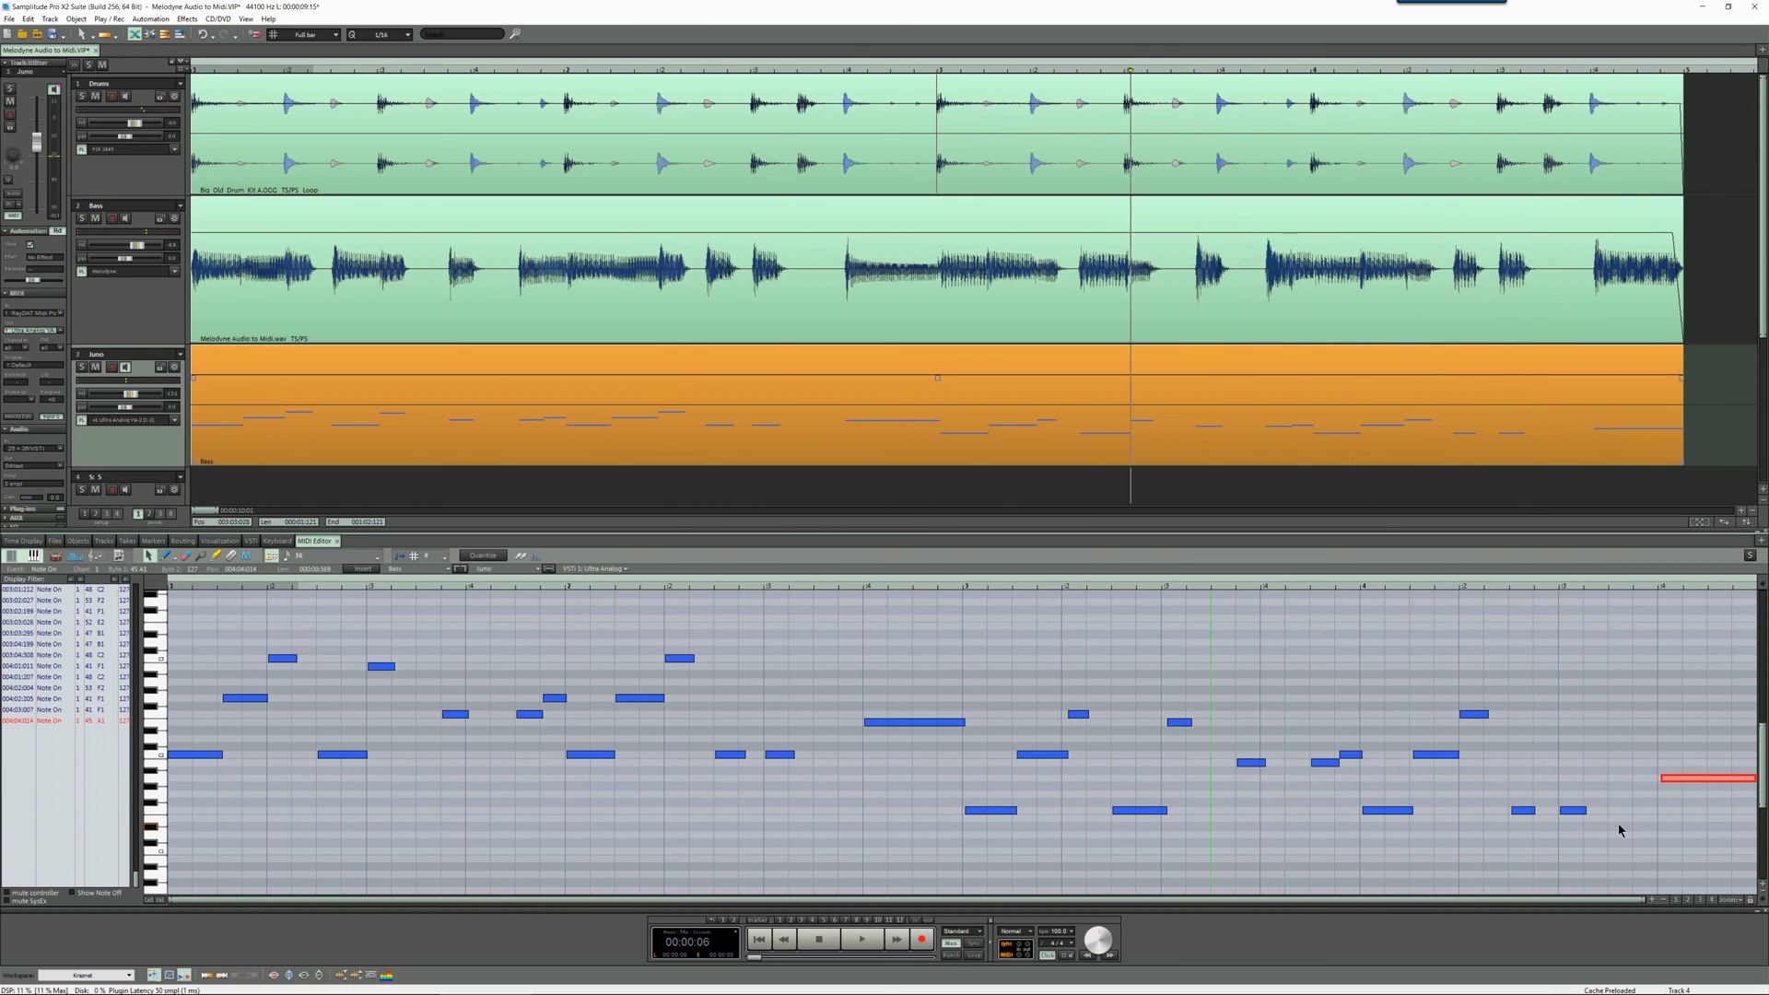
key(space)
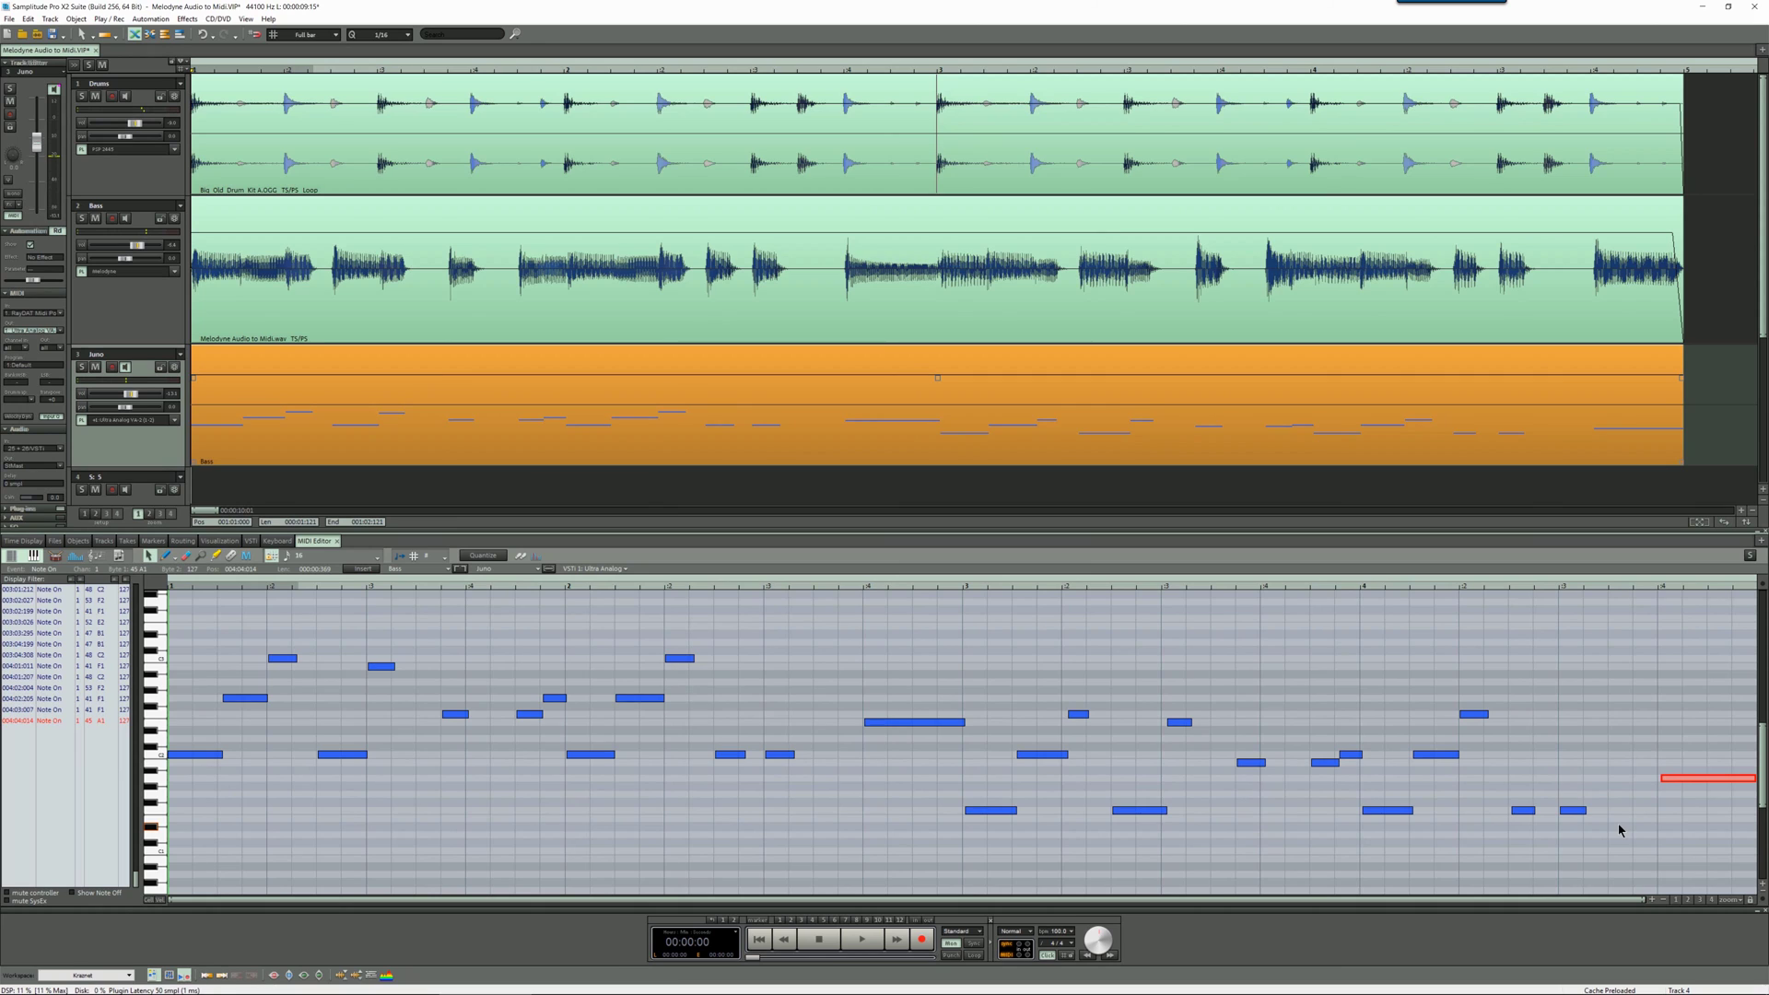
key(space)
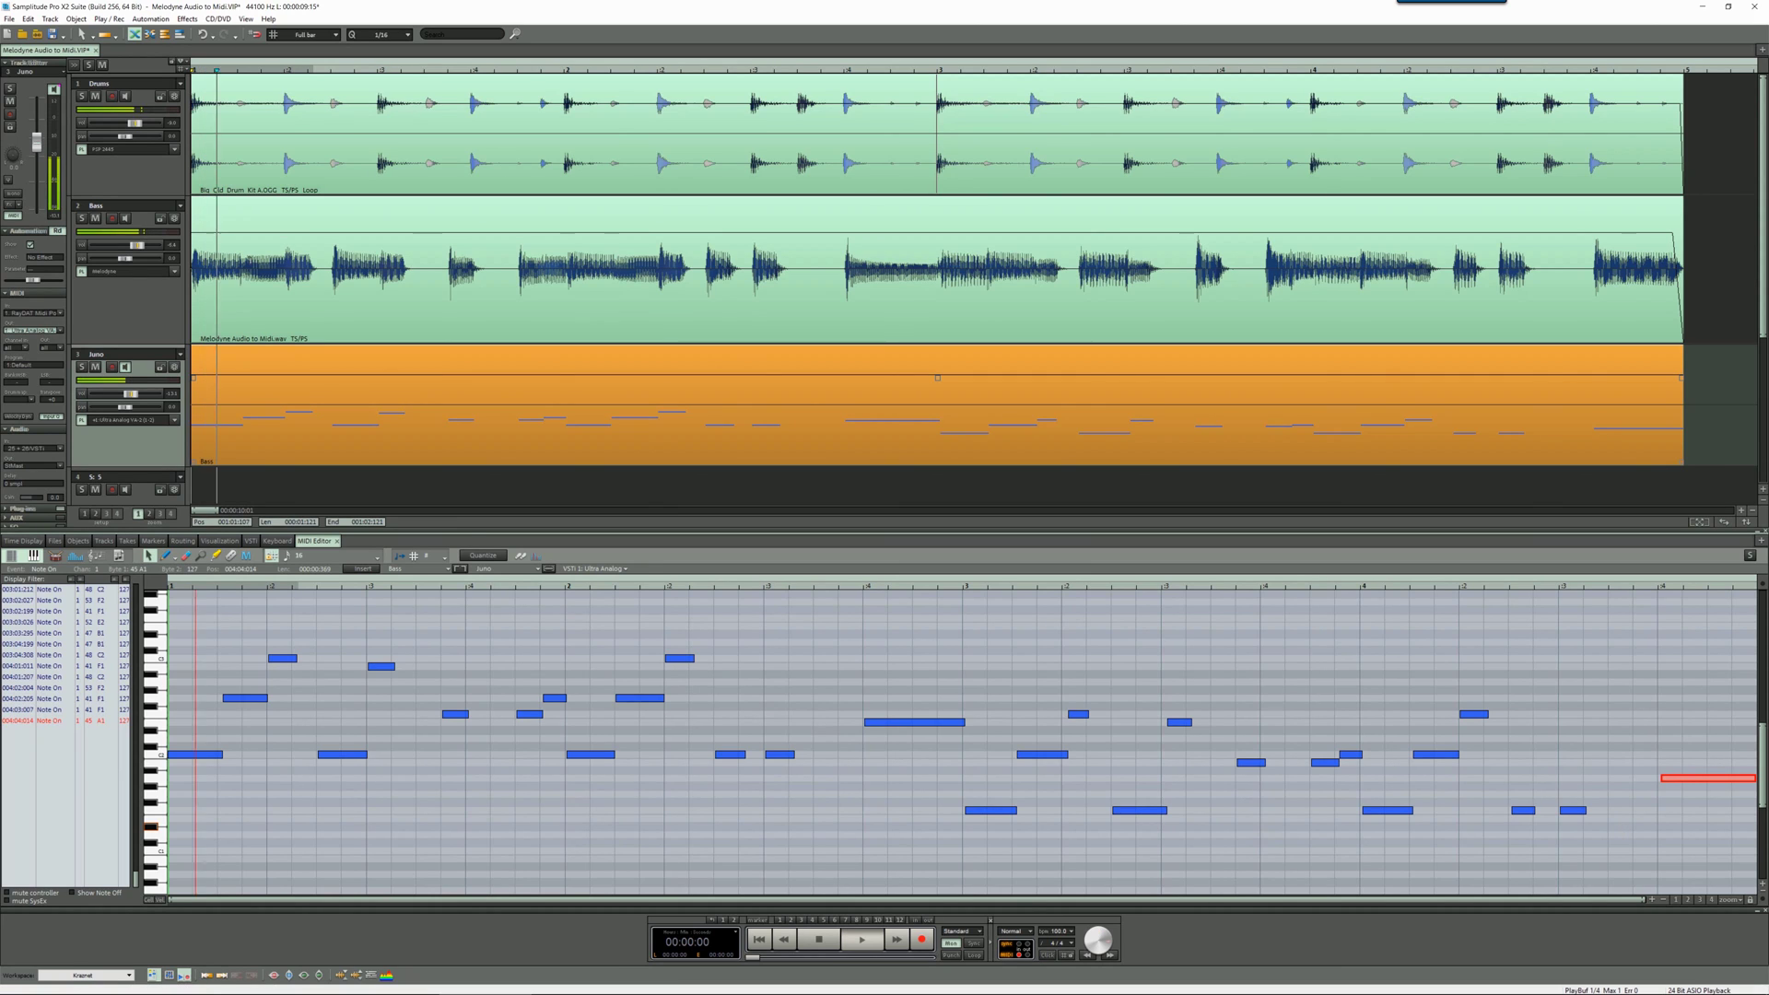